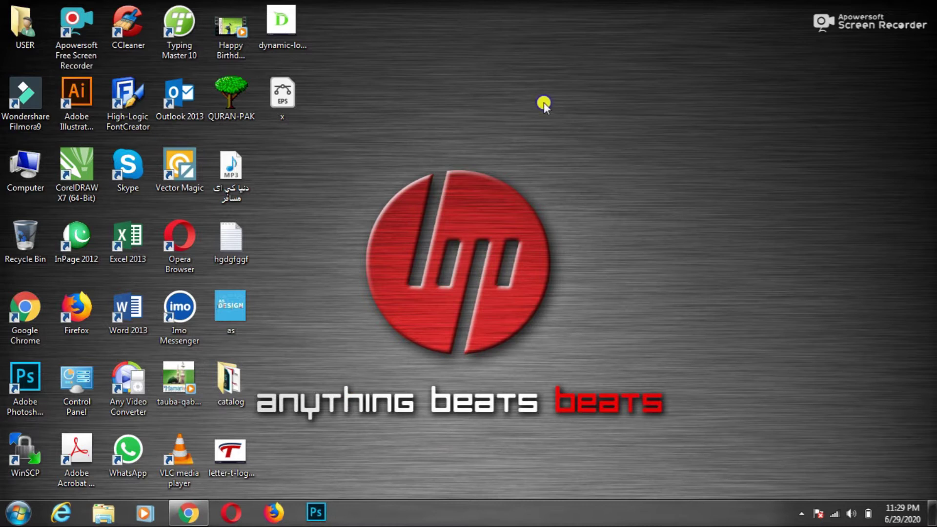
Launch Adobe Photoshop from its desktop icon's context menu.
{"action": "right_click", "coordinate": [543, 103]}
{"action": "left_click", "coordinate": [575, 142]}
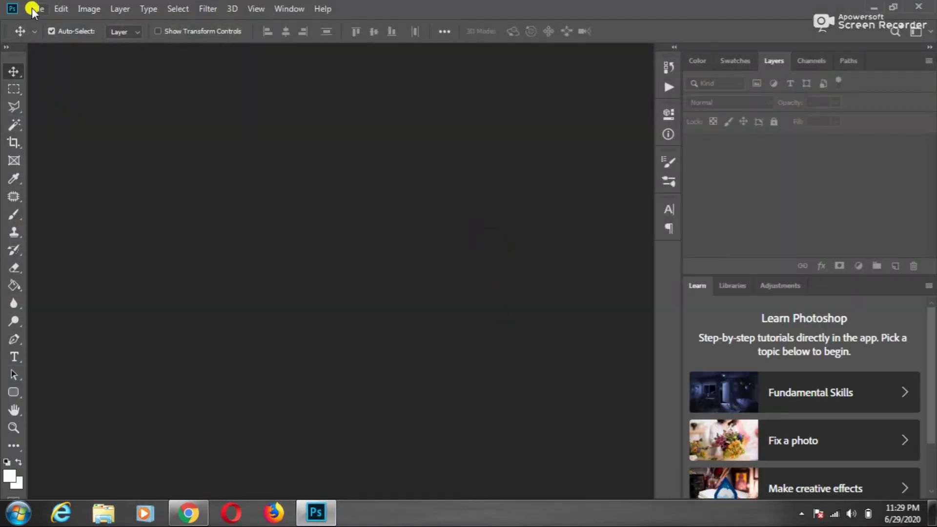
Create a new 1280 × 720 pixel document via File > New.
{"action": "left_click", "coordinate": [33, 9]}
{"action": "left_click", "coordinate": [51, 24]}
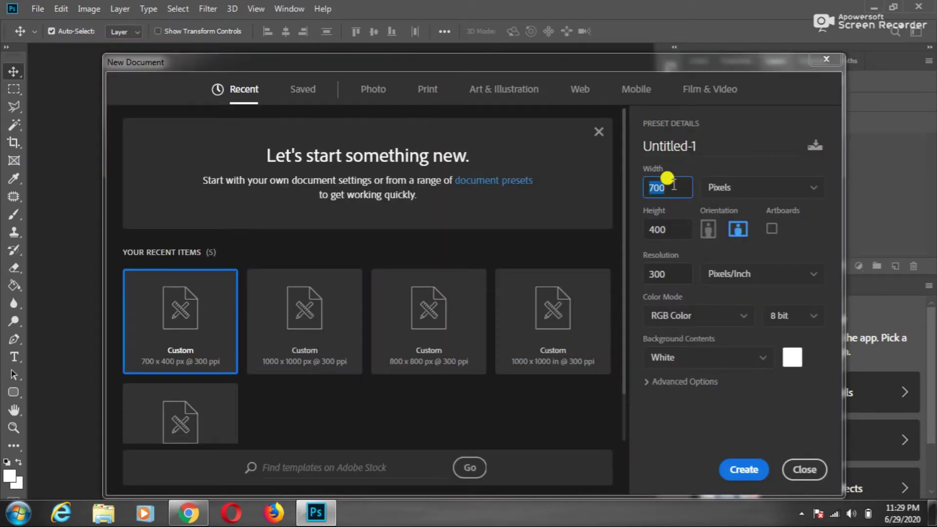
{"action": "key", "text": "Tab"}
{"action": "type", "text": "720"}
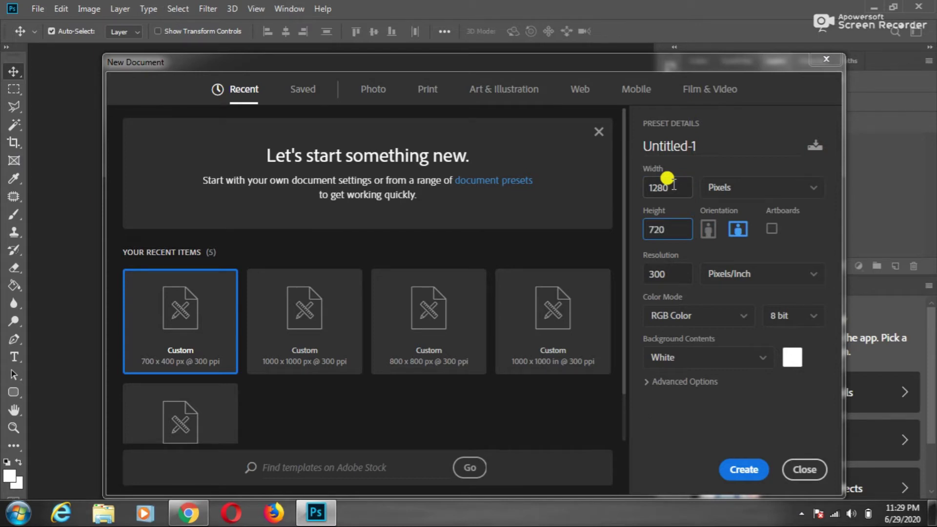
{"action": "left_click", "coordinate": [739, 469]}
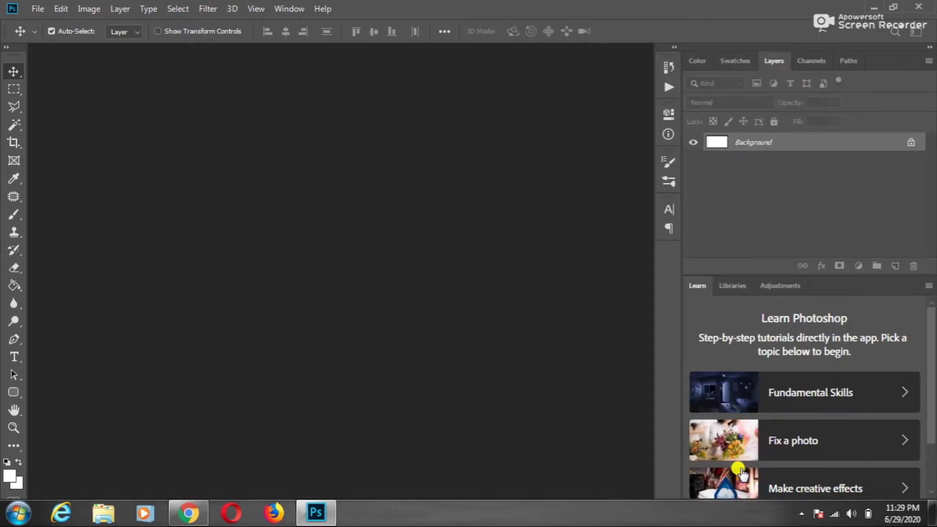
Search Google Images for 'gray background'.
{"action": "left_click", "coordinate": [204, 520]}
{"action": "type", "text": "gra"}
{"action": "key", "text": "BackSpace"}
{"action": "type", "text": "y"}
{"action": "key", "text": "Return"}
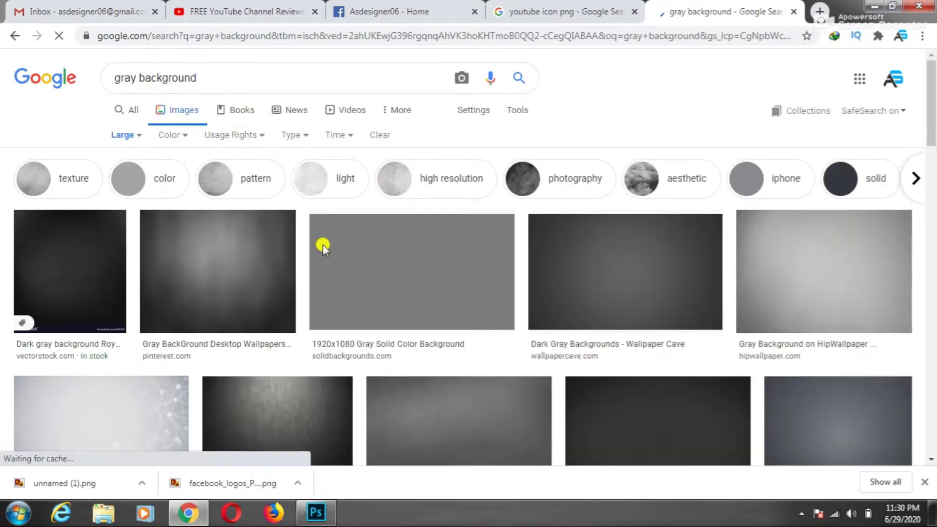
Copy the Pinterest gray backdrop image and paste it into Photoshop as Layer 1.
{"action": "scroll", "coordinate": [359, 295], "scroll_direction": "down", "scroll_amount": 3}
{"action": "left_click", "coordinate": [184, 153]}
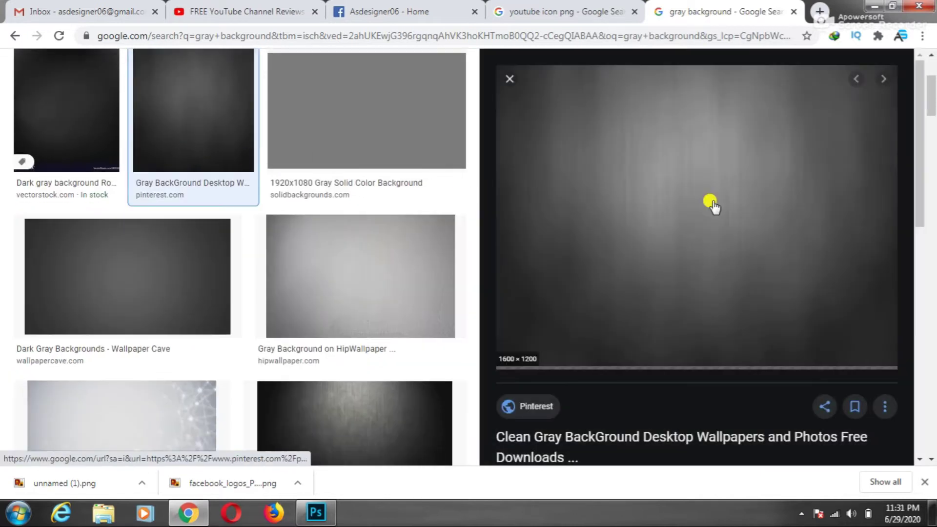
{"action": "right_click", "coordinate": [712, 205]}
{"action": "left_click", "coordinate": [779, 335]}
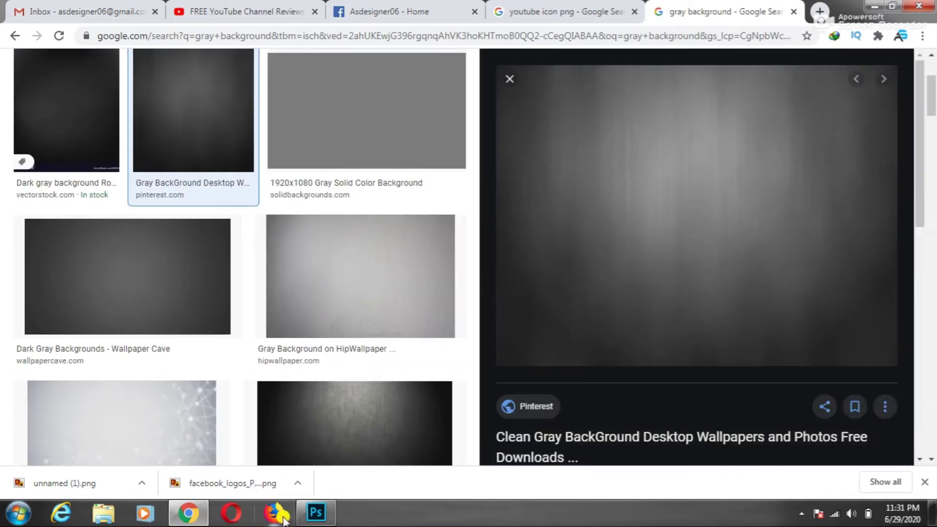
{"action": "left_click", "coordinate": [317, 513]}
{"action": "key", "text": "ctrl+v"}
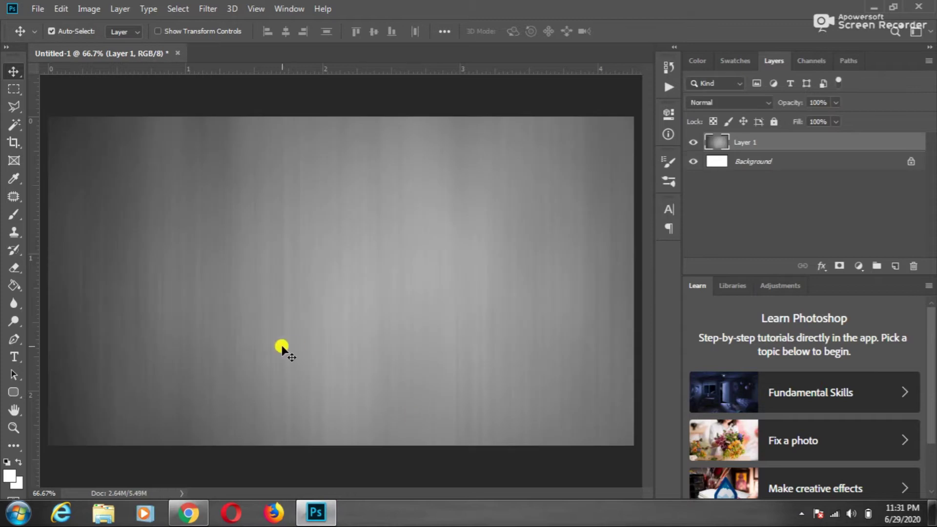
Copy a full-width horizontal band selection onto a new layer, Layer 2.
{"action": "left_click", "coordinate": [13, 88]}
{"action": "left_click_drag", "start_coordinate": [45, 181], "coordinate": [633, 263]}
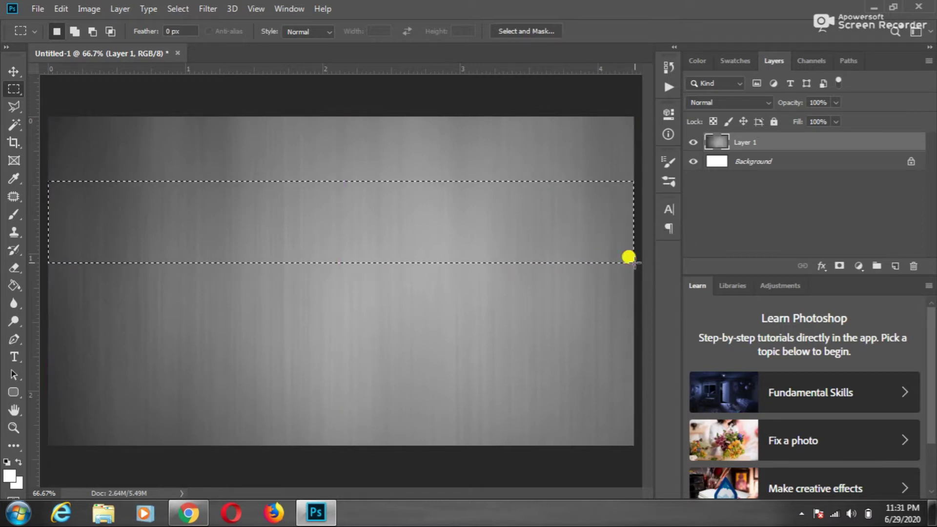
{"action": "left_click", "coordinate": [805, 161]}
{"action": "key", "text": "ctrl+j"}
Give Layer 2 a white Color Overlay and move it above Layer 1.
{"action": "double_click", "coordinate": [805, 160]}
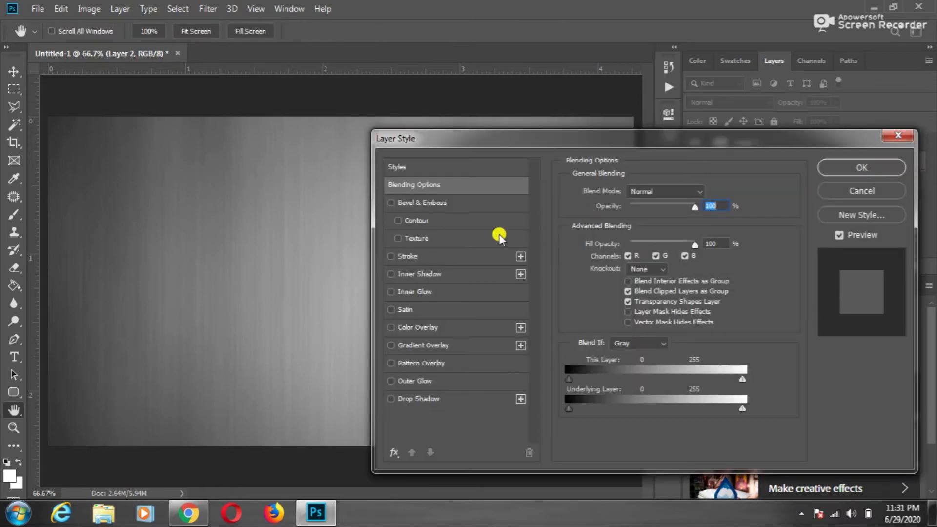
{"action": "left_click", "coordinate": [419, 327]}
{"action": "left_click", "coordinate": [708, 194]}
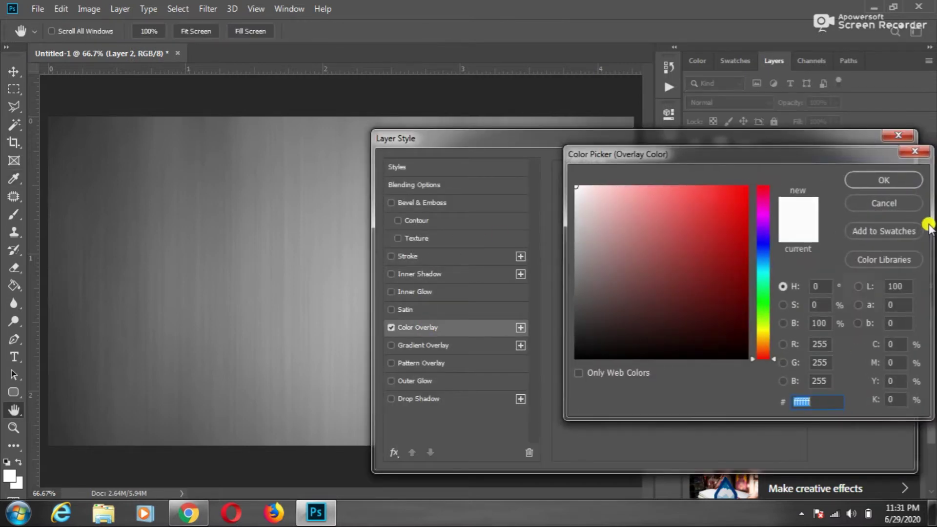
{"action": "left_click", "coordinate": [884, 176]}
{"action": "left_click", "coordinate": [861, 167]}
{"action": "left_click_drag", "start_coordinate": [770, 163], "coordinate": [761, 143]}
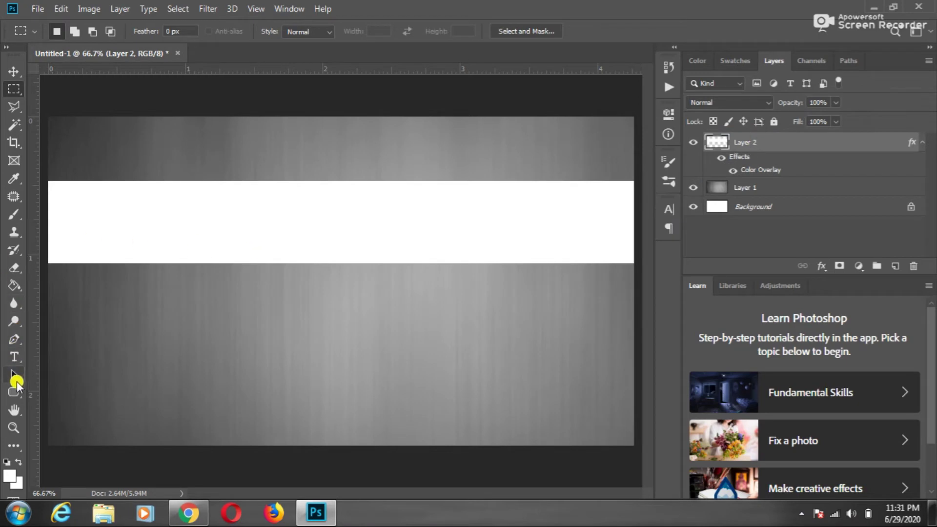
{"action": "right_click", "coordinate": [14, 392]}
Draw a full-width line under the band, then place a duplicate line above it.
{"action": "left_click", "coordinate": [63, 449]}
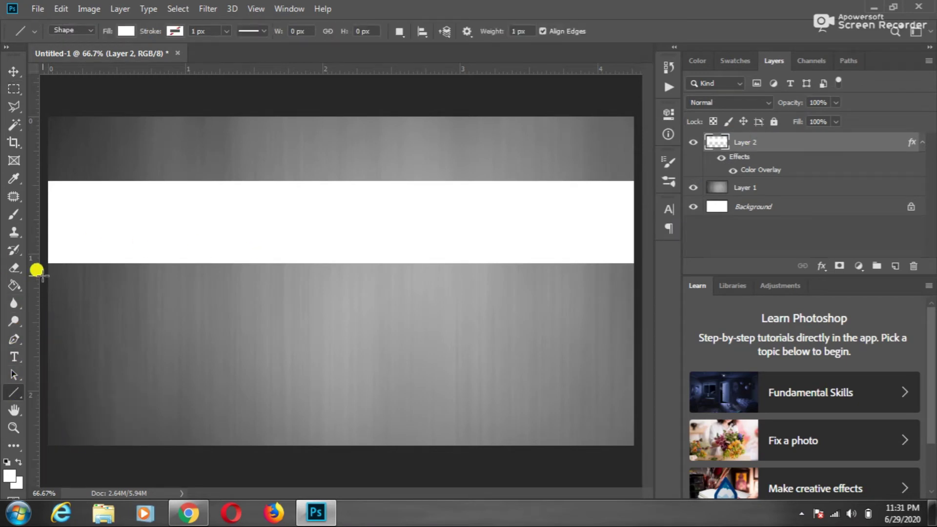
{"action": "left_click_drag", "start_coordinate": [42, 273], "coordinate": [646, 341]}
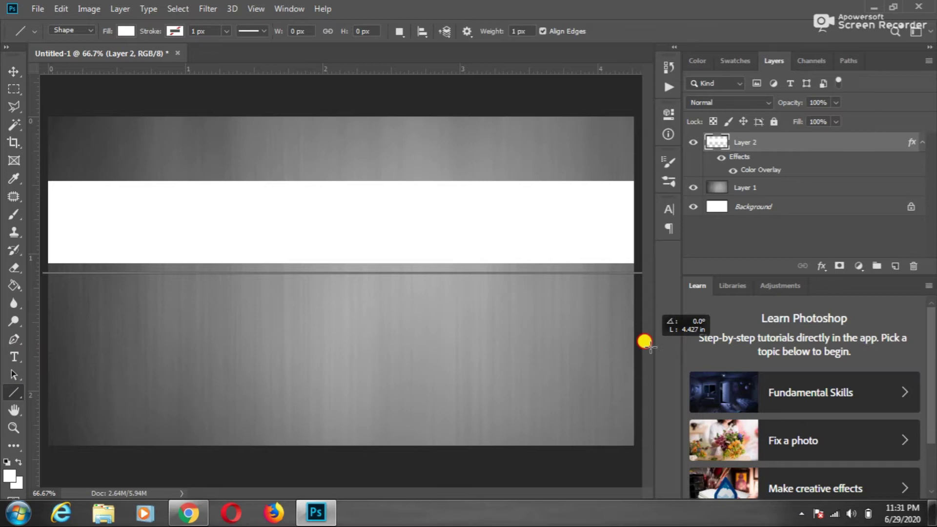
{"action": "left_click", "coordinate": [733, 142]}
{"action": "key", "text": "v"}
{"action": "key", "text": "Up"}
{"action": "key", "text": "Up"}
{"action": "key", "text": "Up"}
{"action": "key", "text": "Up"}
{"action": "key", "text": "Up"}
{"action": "key", "text": "Up"}
{"action": "left_click_drag", "start_coordinate": [763, 142], "coordinate": [895, 264]}
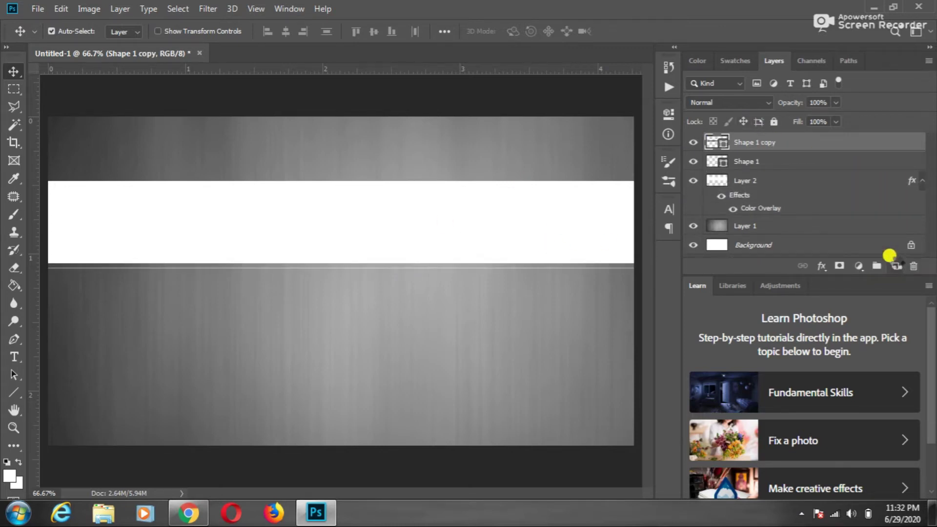
{"action": "key", "text": "shift+Up"}
{"action": "key", "text": "shift+Up"}
{"action": "key", "text": "shift+Up"}
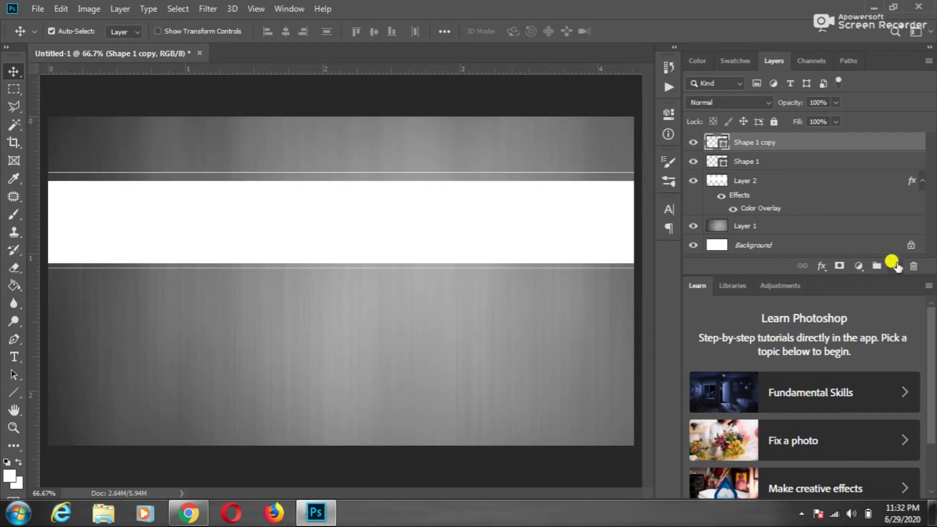
{"action": "key", "text": "Down"}
{"action": "key", "text": "Down"}
{"action": "key", "text": "Down"}
{"action": "key", "text": "Down"}
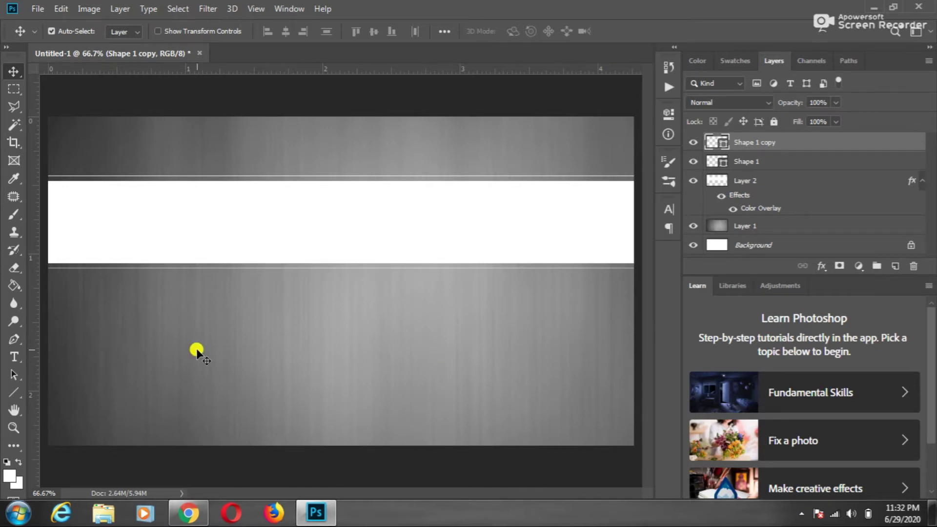
Browse to E:\Freelancing\My logo and drag the facebook logo onto the canvas.
{"action": "left_click", "coordinate": [102, 513]}
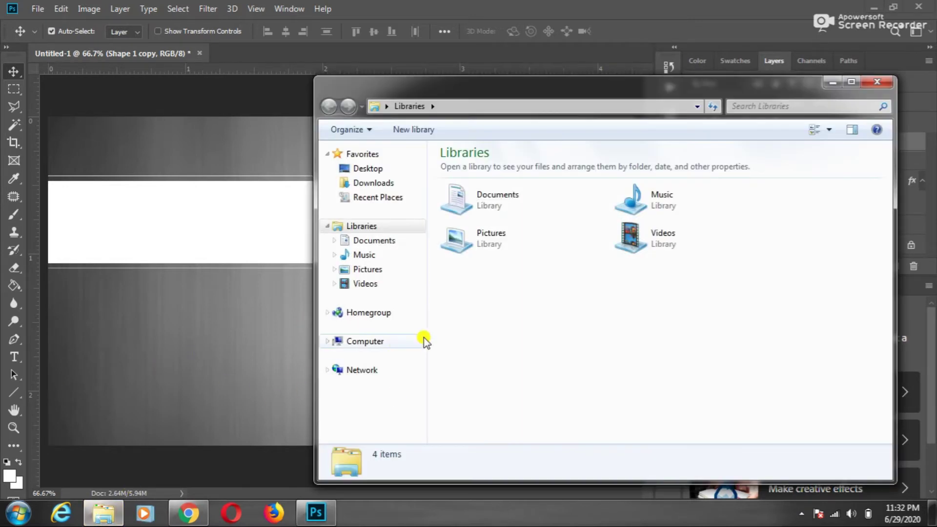
{"action": "left_click", "coordinate": [365, 341]}
{"action": "double_click", "coordinate": [503, 210]}
{"action": "double_click", "coordinate": [490, 167]}
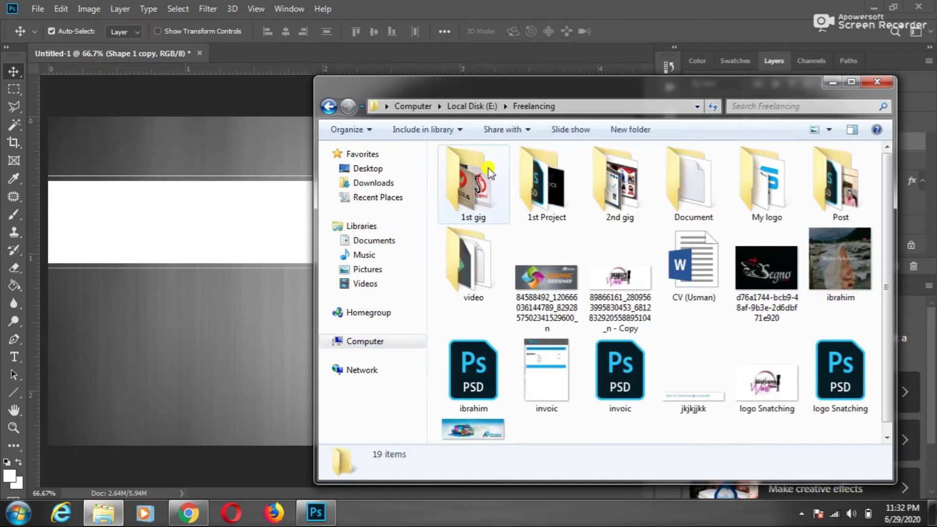
{"action": "double_click", "coordinate": [840, 181]}
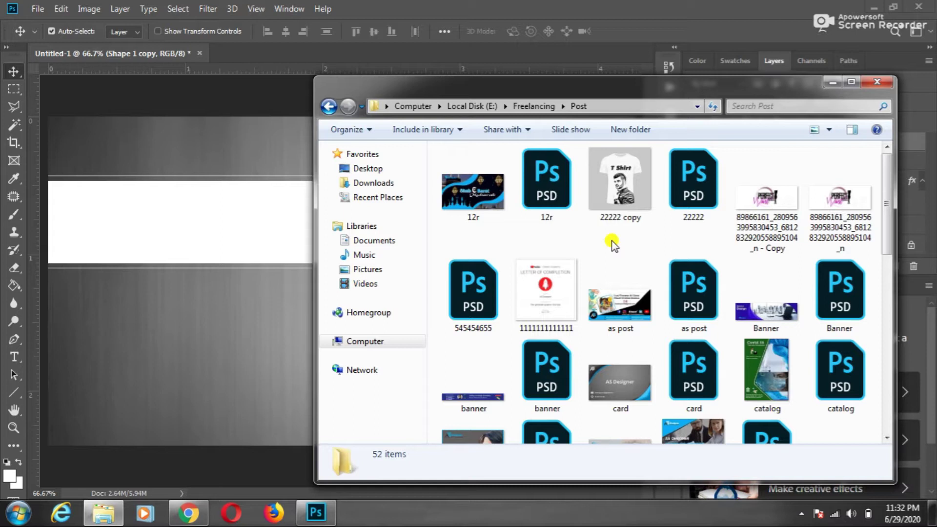
{"action": "scroll", "coordinate": [620, 244], "scroll_direction": "down", "scroll_amount": 10}
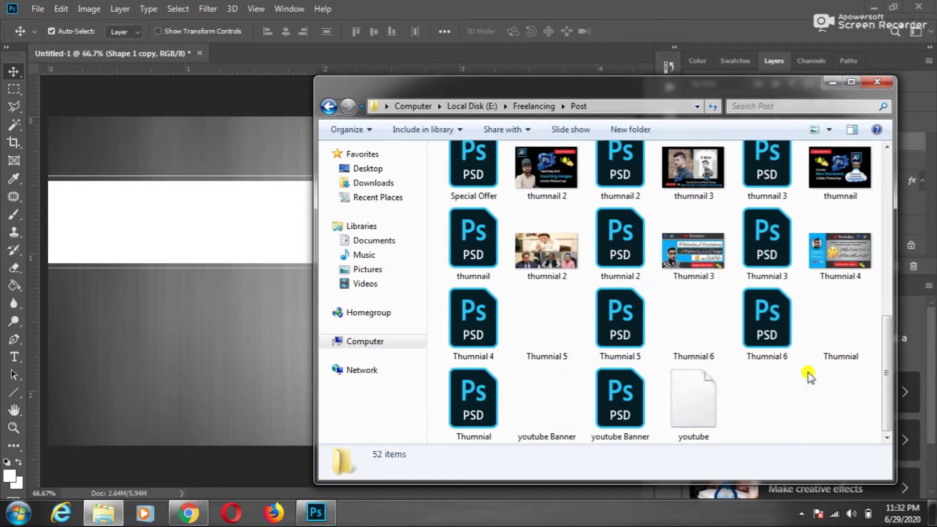
{"action": "scroll", "coordinate": [755, 319], "scroll_direction": "up", "scroll_amount": 1}
{"action": "left_click", "coordinate": [533, 105]}
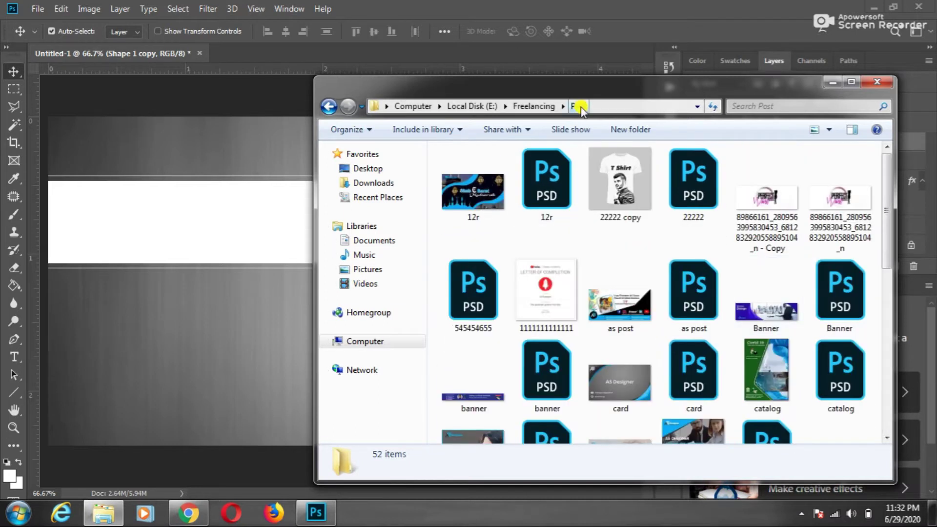
{"action": "double_click", "coordinate": [743, 168]}
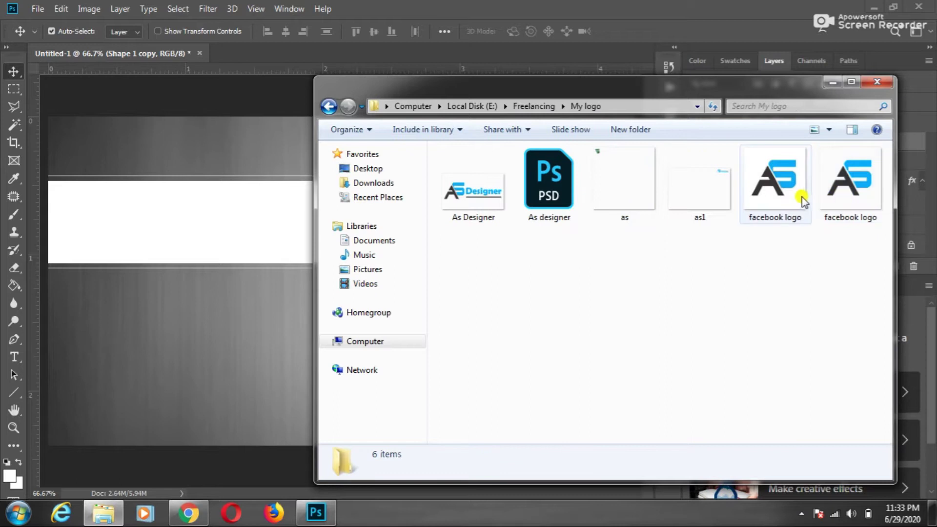
{"action": "left_click_drag", "start_coordinate": [830, 151], "coordinate": [246, 288]}
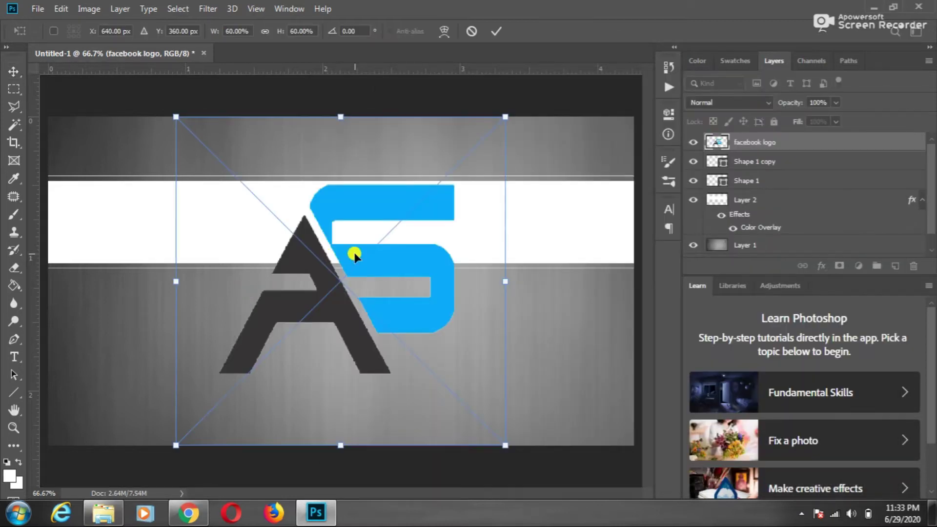
Place the logo and change the band's Color Overlay to the logo's blue.
{"action": "key", "text": "Return"}
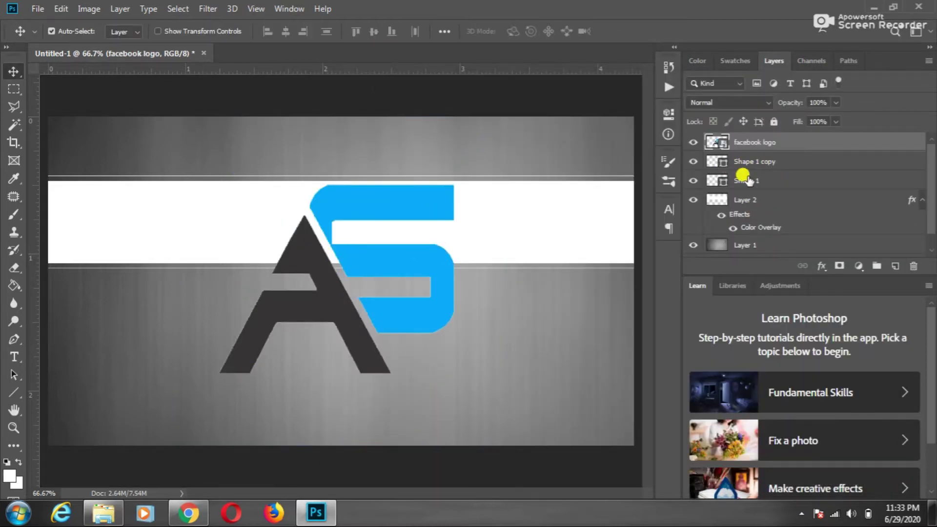
{"action": "left_click", "coordinate": [762, 181]}
{"action": "left_click", "coordinate": [776, 208]}
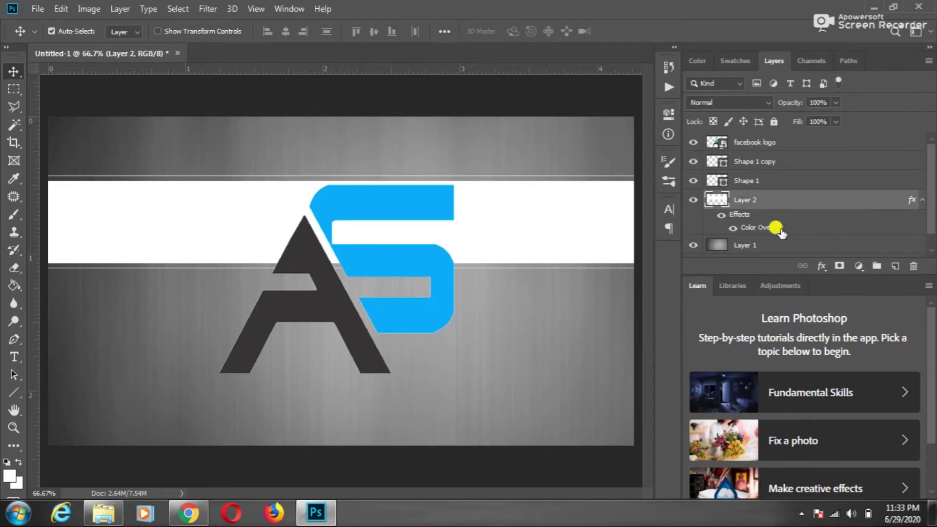
{"action": "double_click", "coordinate": [776, 228]}
{"action": "left_click", "coordinate": [708, 195]}
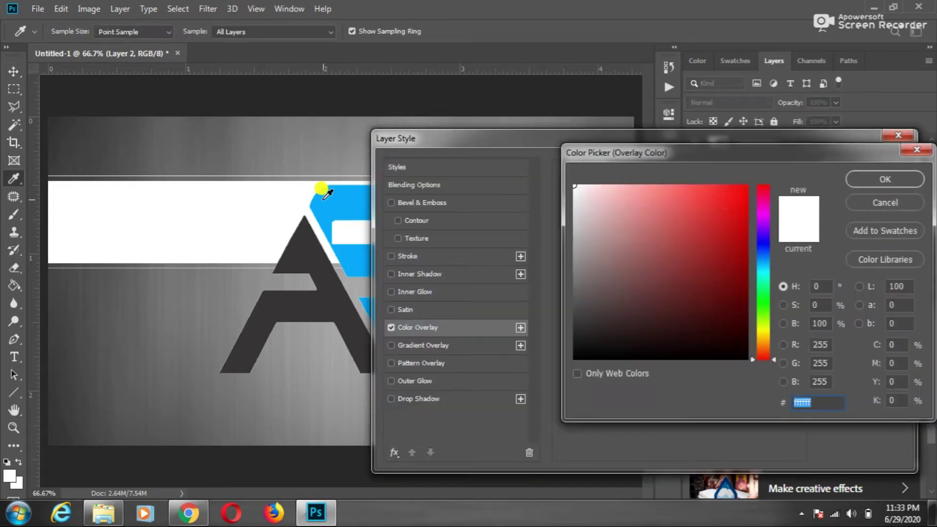
{"action": "left_click", "coordinate": [323, 198]}
{"action": "key", "text": "Return"}
{"action": "key", "text": "Return"}
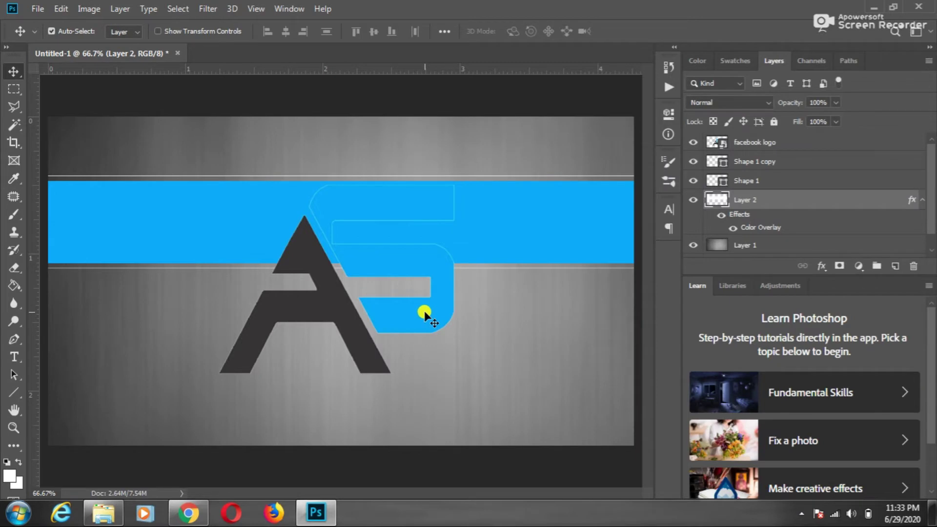
Shrink the AS logo and move it to the header's top-left corner.
{"action": "left_click", "coordinate": [424, 311]}
{"action": "key", "text": "ctrl+t"}
{"action": "left_click_drag", "start_coordinate": [496, 441], "coordinate": [161, 215]}
{"action": "key", "text": "Return"}
{"action": "left_click_drag", "start_coordinate": [205, 147], "coordinate": [90, 150]}
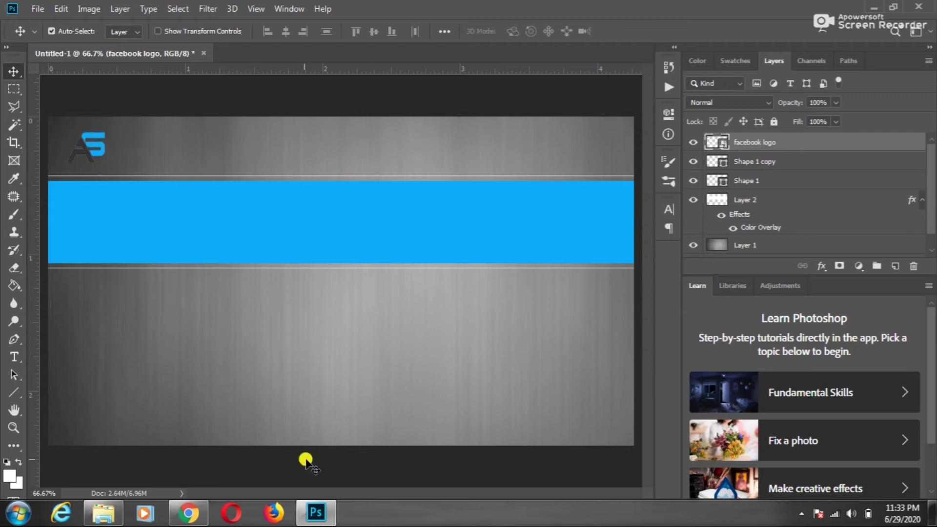
{"action": "left_click", "coordinate": [103, 512]}
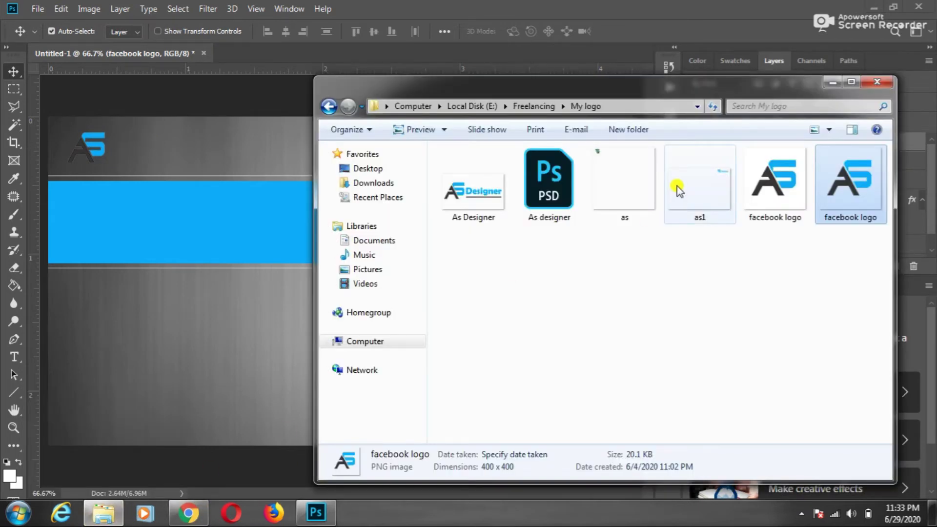
Open the Freelancing > Post folder and drag thumnail.psd onto the canvas.
{"action": "left_click", "coordinate": [529, 105]}
{"action": "left_click", "coordinate": [849, 186]}
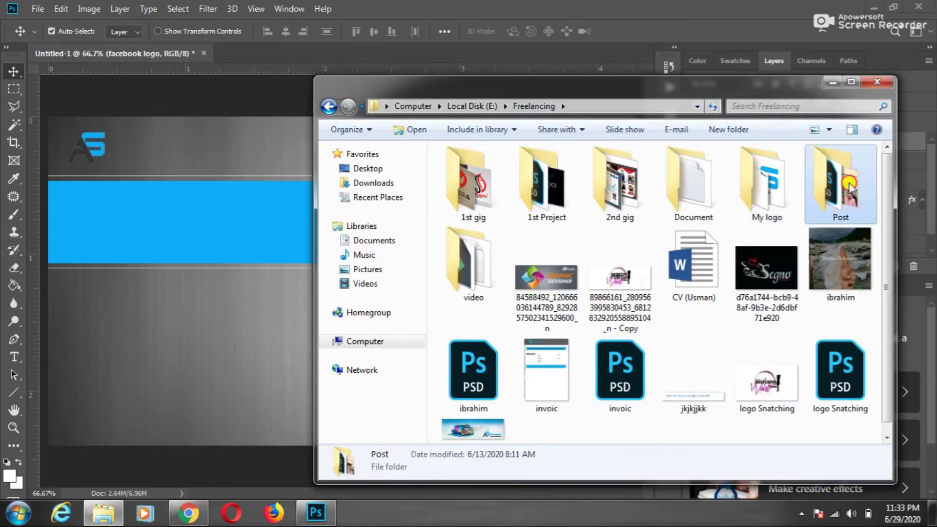
{"action": "double_click", "coordinate": [849, 186]}
{"action": "scroll", "coordinate": [732, 276], "scroll_direction": "down", "scroll_amount": 5}
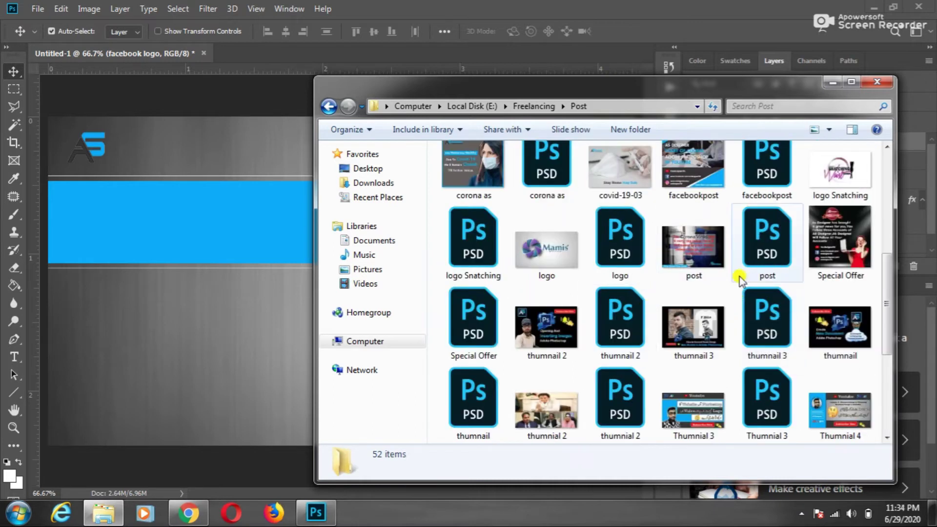
{"action": "scroll", "coordinate": [739, 279], "scroll_direction": "down", "scroll_amount": 3}
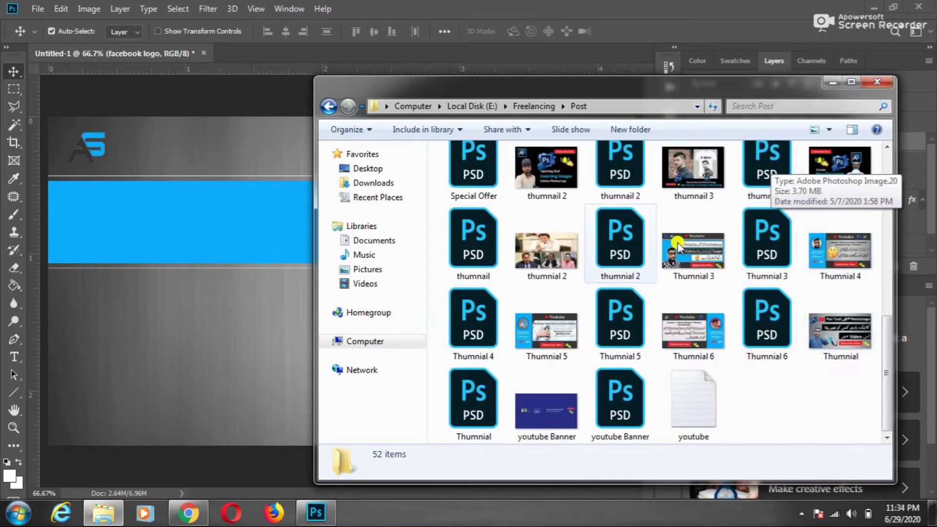
{"action": "left_click_drag", "start_coordinate": [473, 239], "coordinate": [222, 348]}
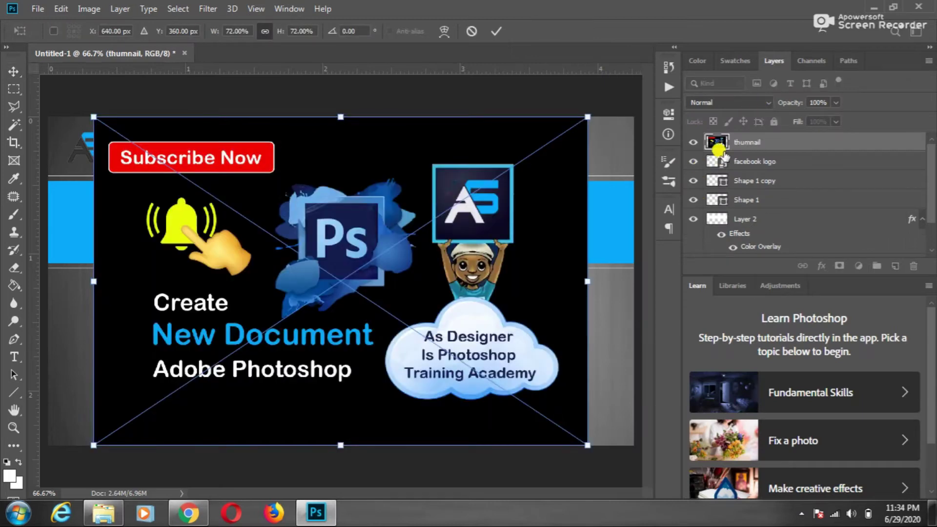
Open the thumbnail, delete it from the banner, and drag its Ps logo layer in.
{"action": "key", "text": "Return"}
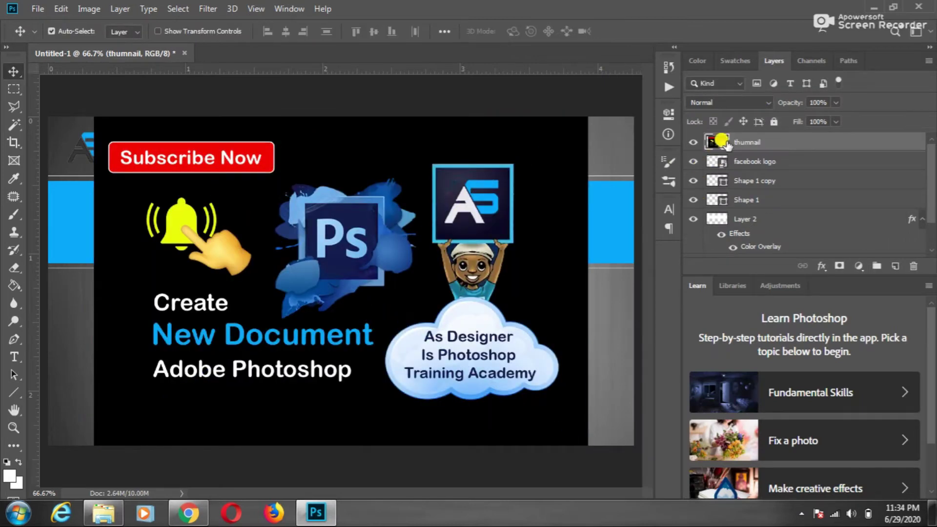
{"action": "double_click", "coordinate": [721, 142]}
{"action": "left_click", "coordinate": [166, 53]}
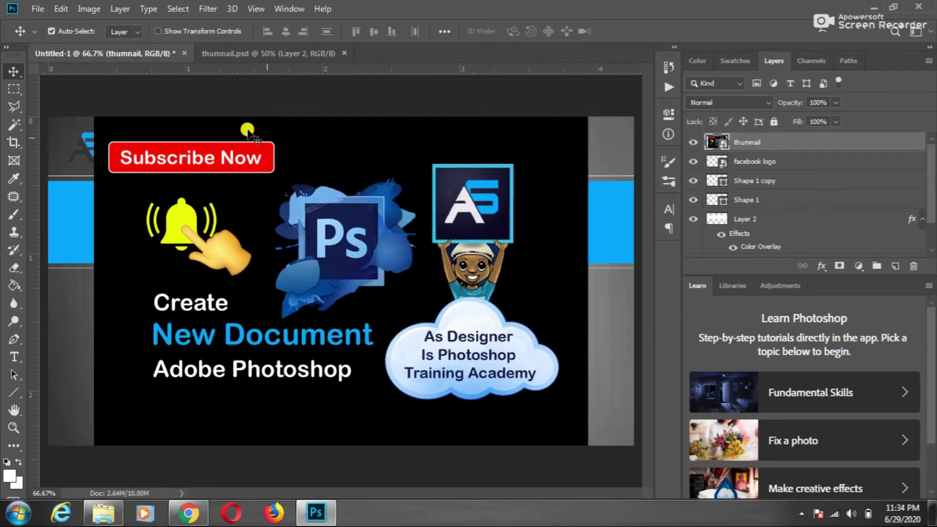
{"action": "key", "text": "Delete"}
{"action": "left_click", "coordinate": [259, 54]}
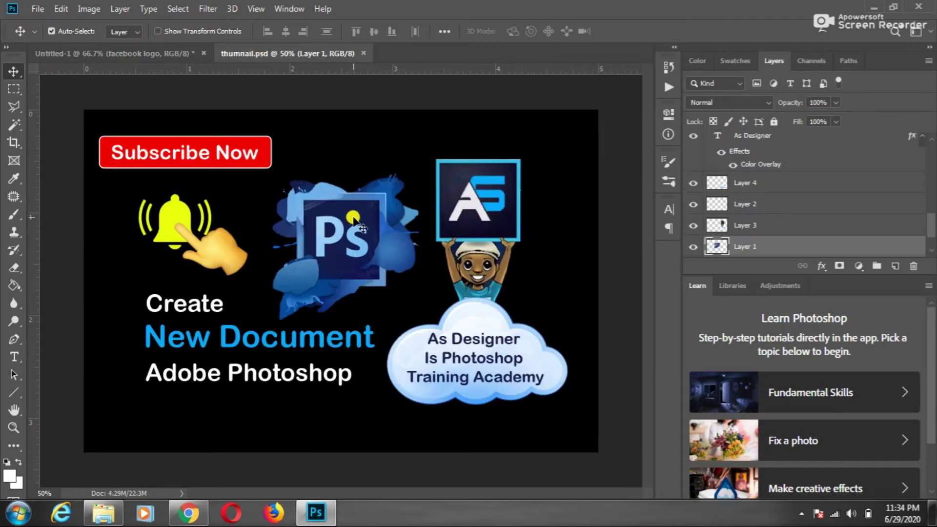
{"action": "left_click_drag", "start_coordinate": [360, 233], "coordinate": [262, 178]}
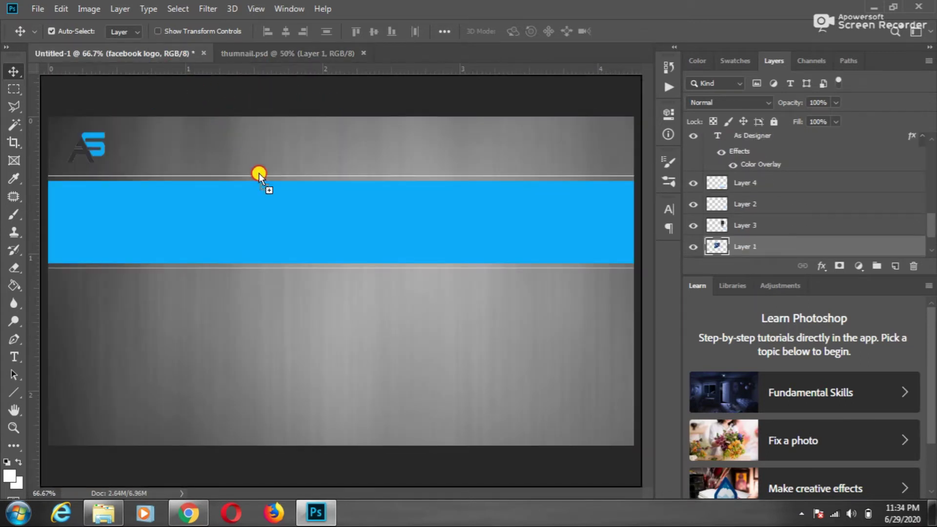
Shrink the Ps logo and move it into the header's top-right corner.
{"action": "key", "text": "ctrl+t"}
{"action": "left_click_drag", "start_coordinate": [359, 276], "coordinate": [181, 162]}
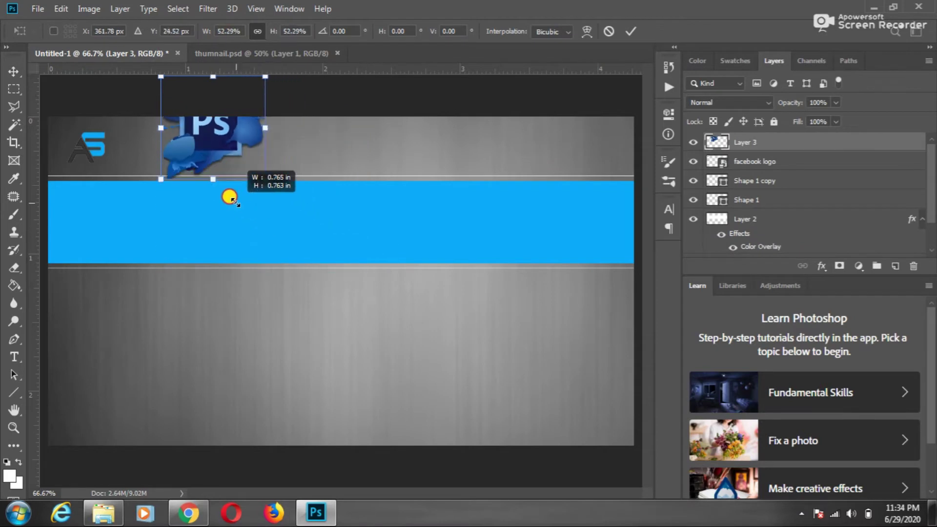
{"action": "key", "text": "Return"}
{"action": "left_click_drag", "start_coordinate": [176, 119], "coordinate": [603, 148]}
{"action": "key", "text": "shift+Left"}
{"action": "key", "text": "shift+Left"}
{"action": "key", "text": "shift+Left"}
{"action": "key", "text": "shift+Down"}
{"action": "key", "text": "shift+Left"}
{"action": "key", "text": "shift+Left"}
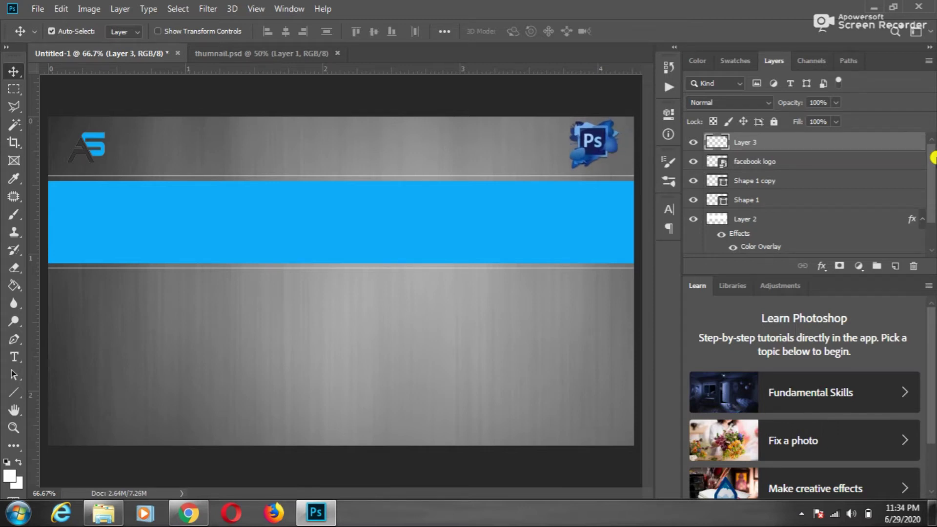
Scale the Ps logo down slightly and nudge it a few pixels lower.
{"action": "key", "text": "ctrl+t"}
{"action": "left_click_drag", "start_coordinate": [612, 167], "coordinate": [610, 169]}
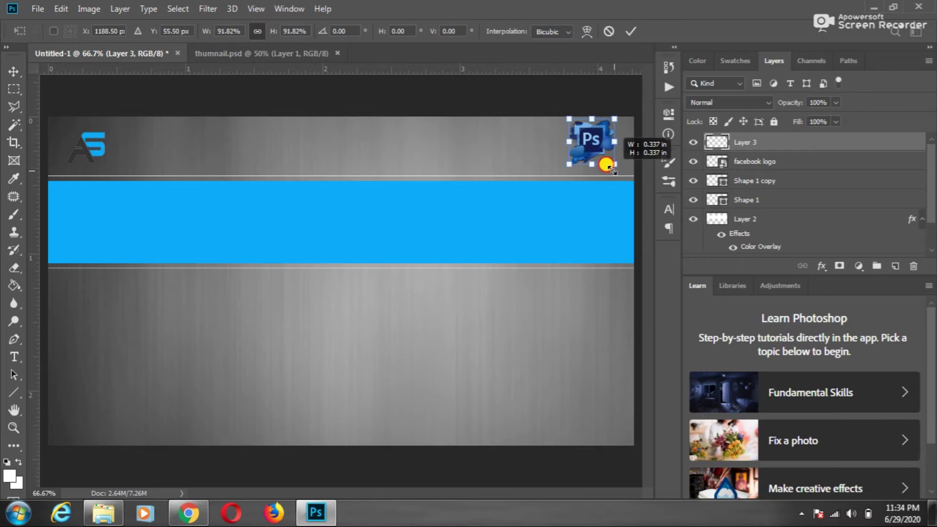
{"action": "key", "text": "Return"}
{"action": "key", "text": "shift+Down"}
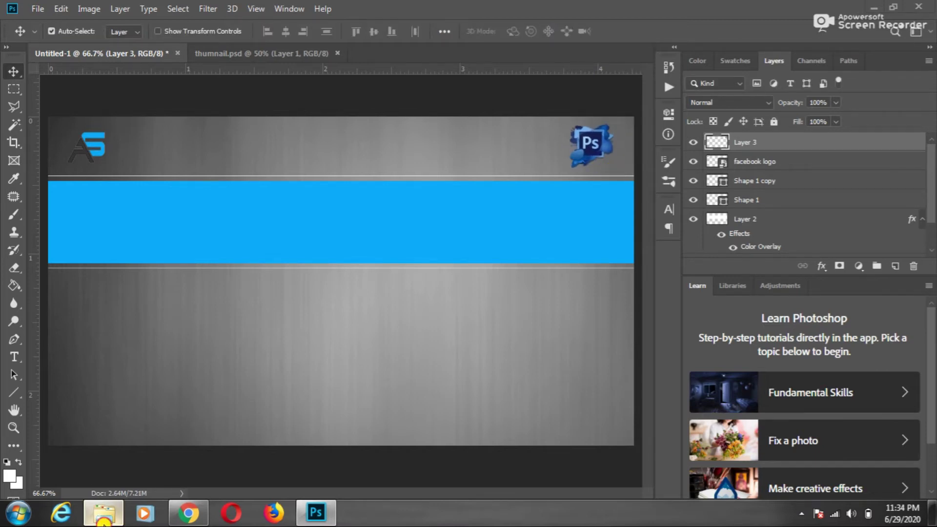
{"action": "left_click", "coordinate": [100, 514]}
{"action": "scroll", "coordinate": [535, 188], "scroll_direction": "up", "scroll_amount": 10}
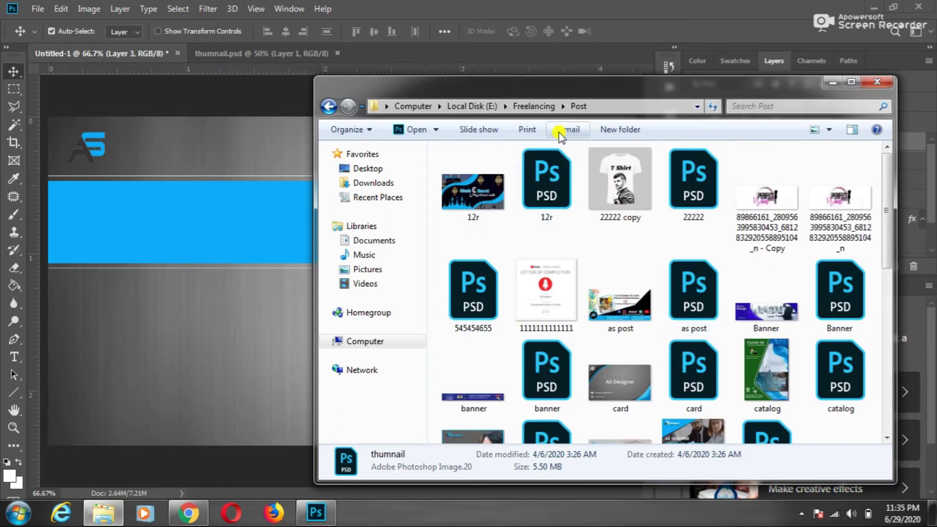
Place the YouTube PNG from F:\Customar Data\kia Sports City\Png onto the canvas.
{"action": "left_click", "coordinate": [413, 106]}
{"action": "left_click", "coordinate": [689, 211]}
{"action": "double_click", "coordinate": [690, 211]}
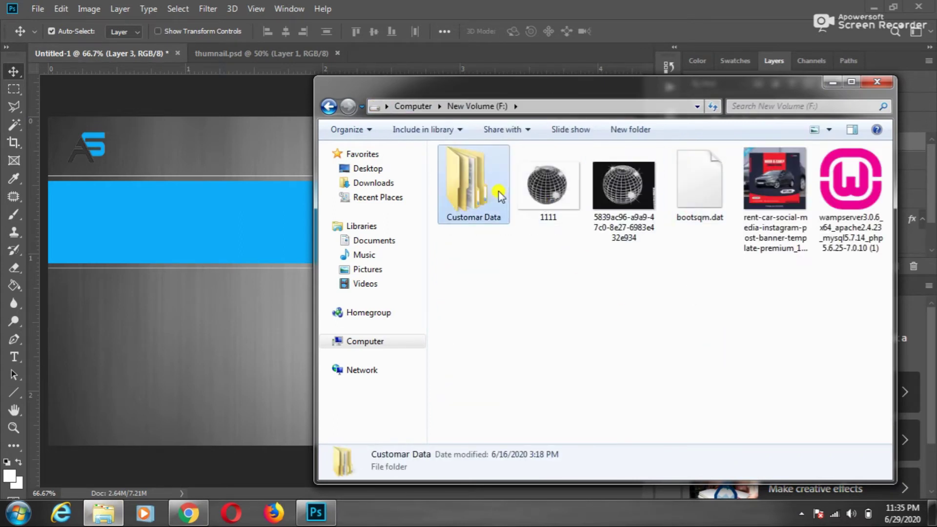
{"action": "double_click", "coordinate": [470, 195]}
{"action": "double_click", "coordinate": [483, 217]}
{"action": "double_click", "coordinate": [471, 195]}
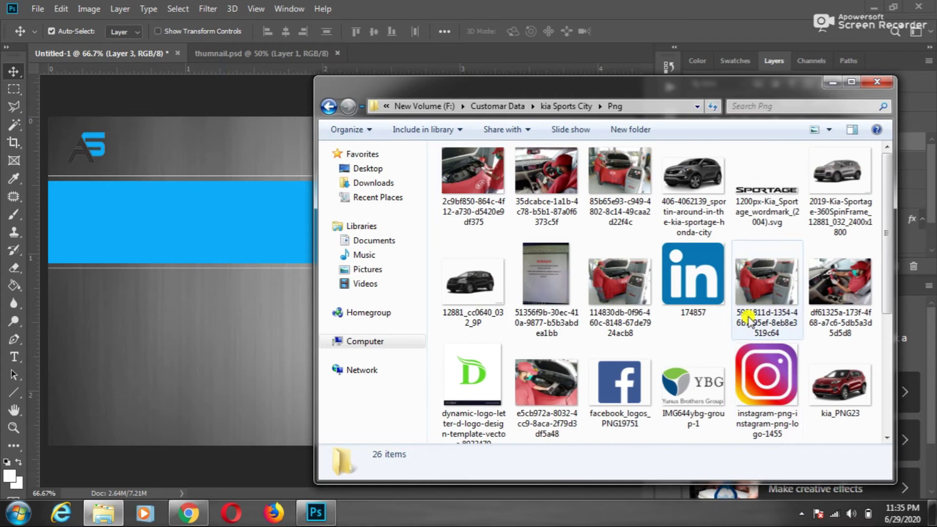
{"action": "scroll", "coordinate": [488, 244], "scroll_direction": "down", "scroll_amount": 5}
{"action": "left_click_drag", "start_coordinate": [475, 397], "coordinate": [226, 250]}
{"action": "key", "text": "Return"}
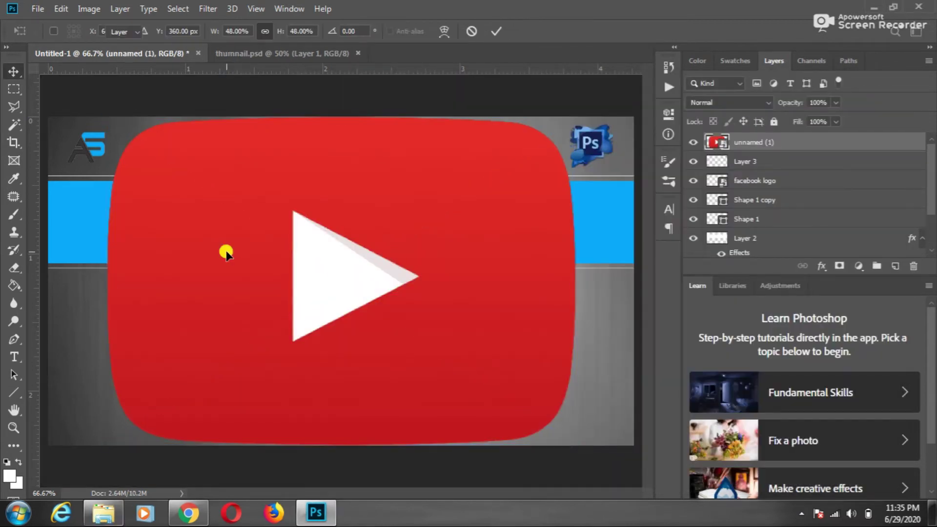
Shrink the YouTube logo and move it right of the AS logo.
{"action": "key", "text": "ctrl+t"}
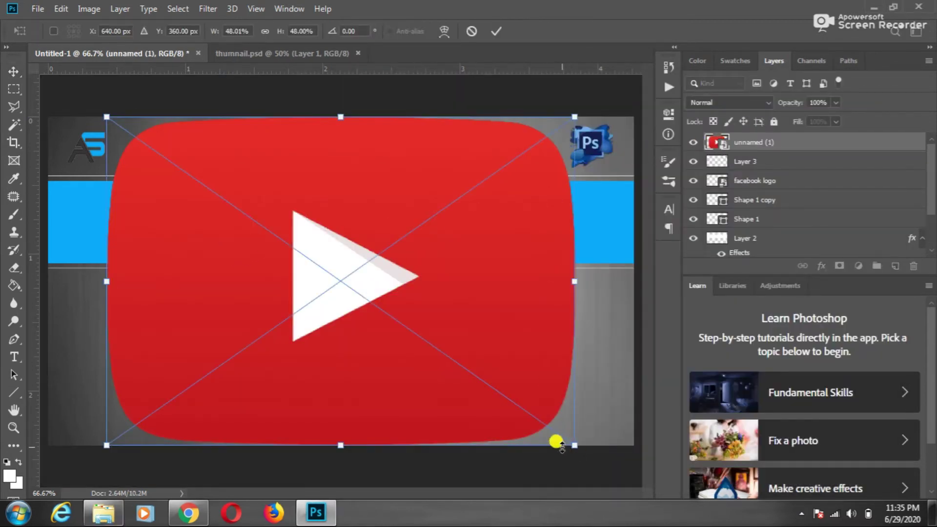
{"action": "left_click_drag", "start_coordinate": [559, 445], "coordinate": [86, 245]}
{"action": "key", "text": "Return"}
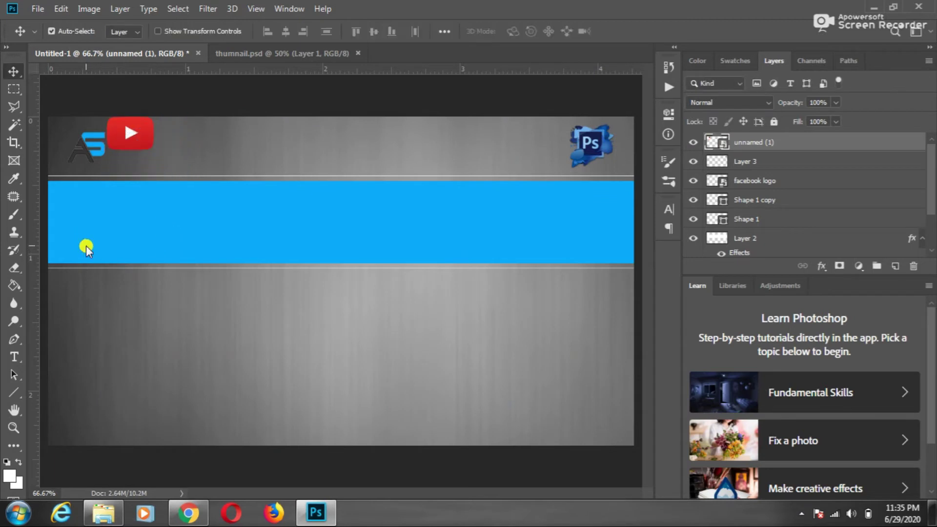
{"action": "left_click_drag", "start_coordinate": [124, 138], "coordinate": [227, 151]}
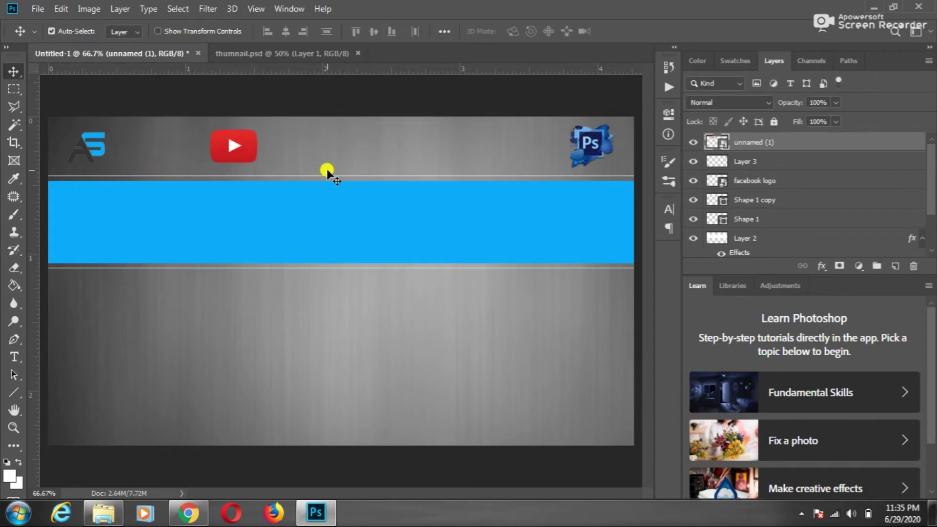
Add the 'You tube' title text at the header's top and nudge it down.
{"action": "left_click", "coordinate": [14, 356]}
{"action": "left_click", "coordinate": [307, 140]}
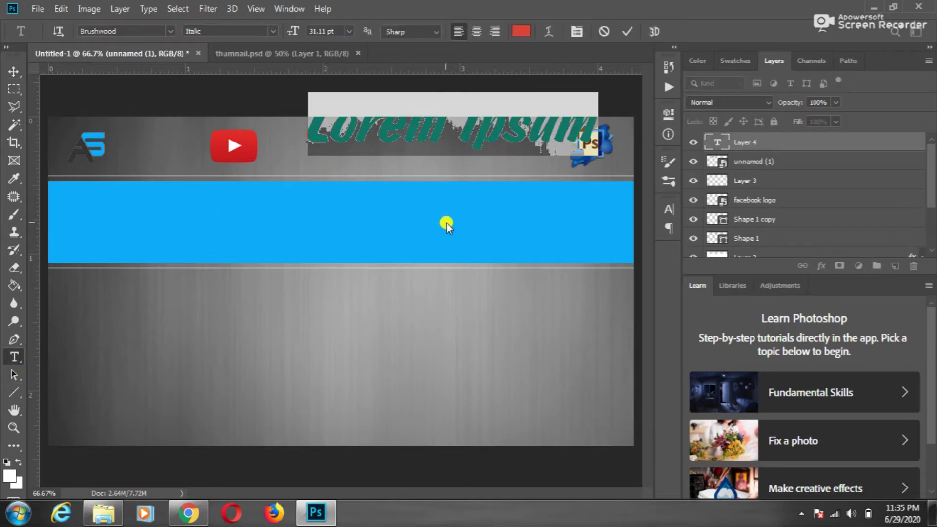
{"action": "key", "text": "BackSpace"}
{"action": "type", "text": "our"}
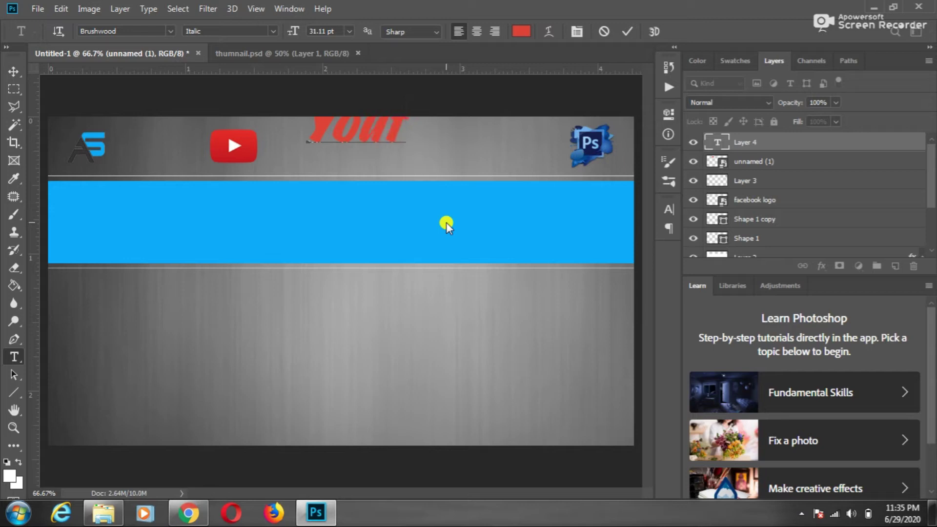
{"action": "type", "text": "ube"}
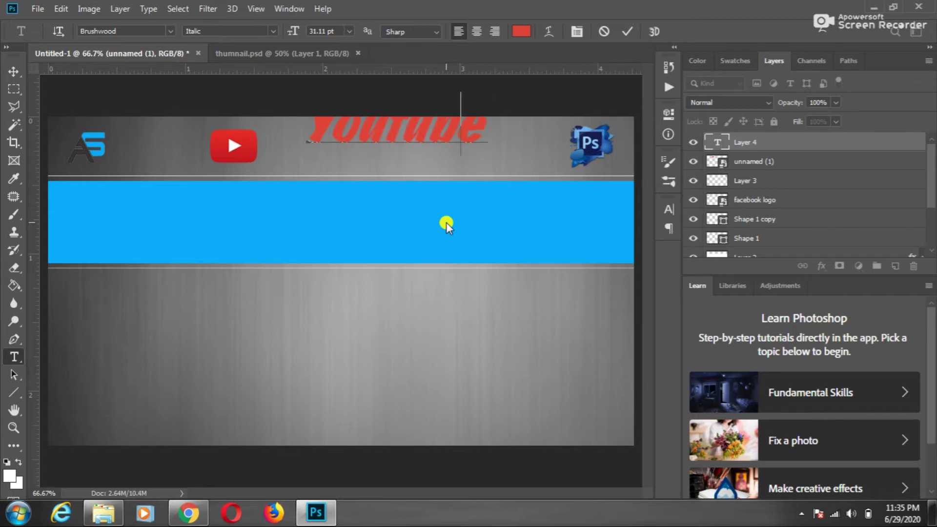
{"action": "left_click", "coordinate": [754, 141]}
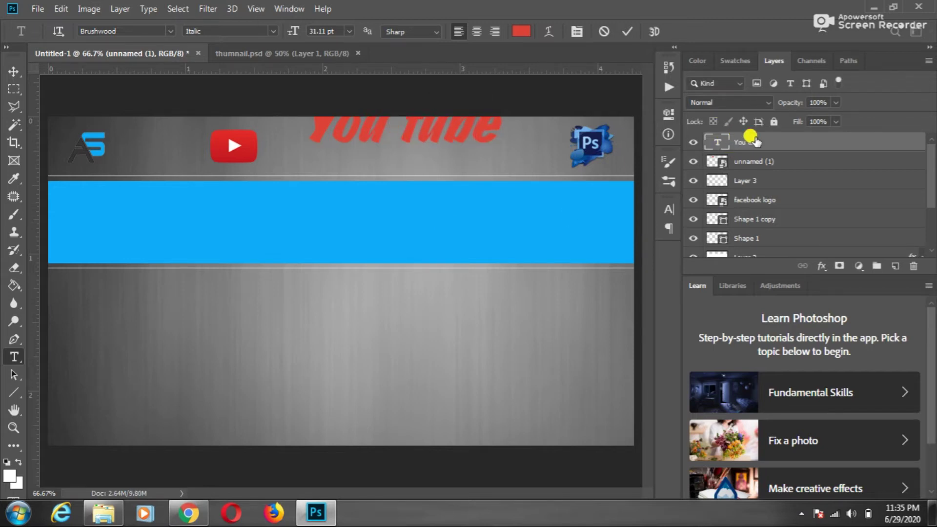
{"action": "key", "text": "v"}
{"action": "key", "text": "shift+Down"}
{"action": "key", "text": "shift+Down"}
{"action": "key", "text": "shift+Down"}
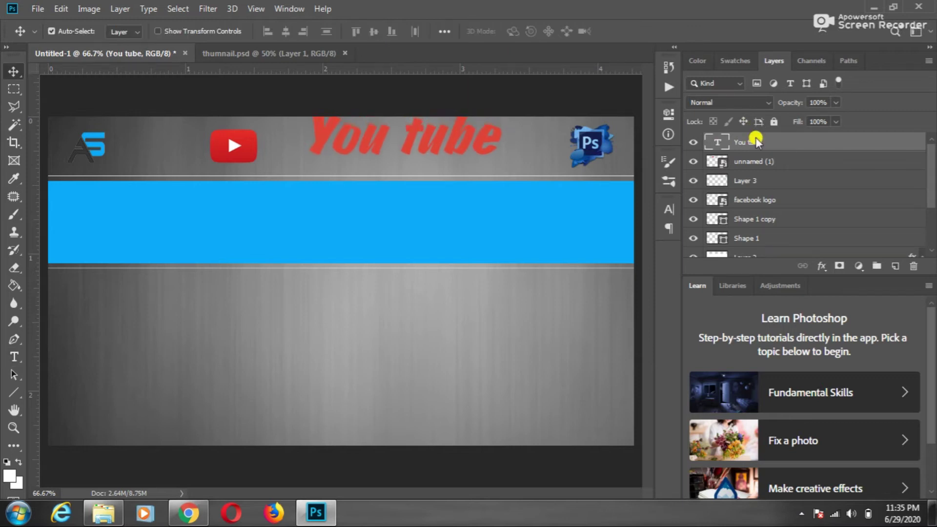
{"action": "key", "text": "shift+Down"}
{"action": "key", "text": "shift+Down"}
{"action": "key", "text": "shift+Down"}
Try several different fonts on the You tube title.
{"action": "double_click", "coordinate": [717, 142]}
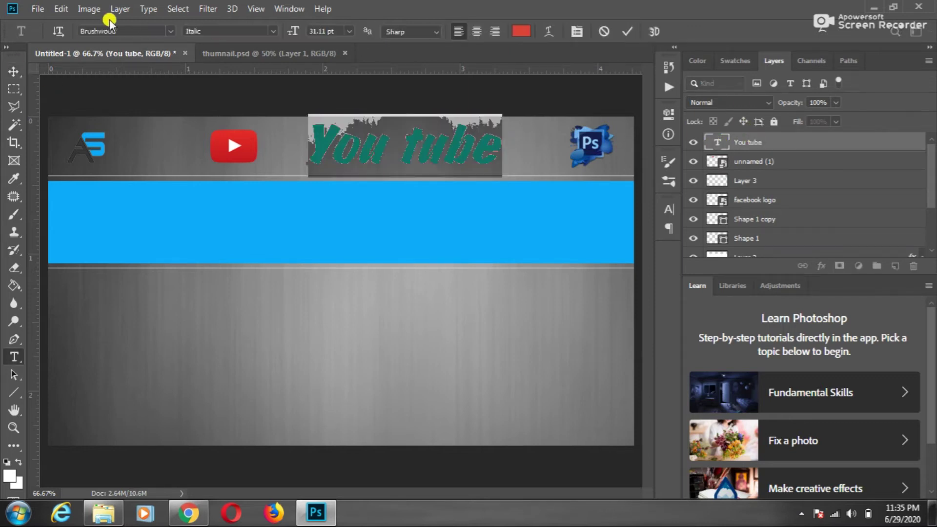
{"action": "key", "text": "Down"}
{"action": "key", "text": "Down"}
{"action": "key", "text": "Down"}
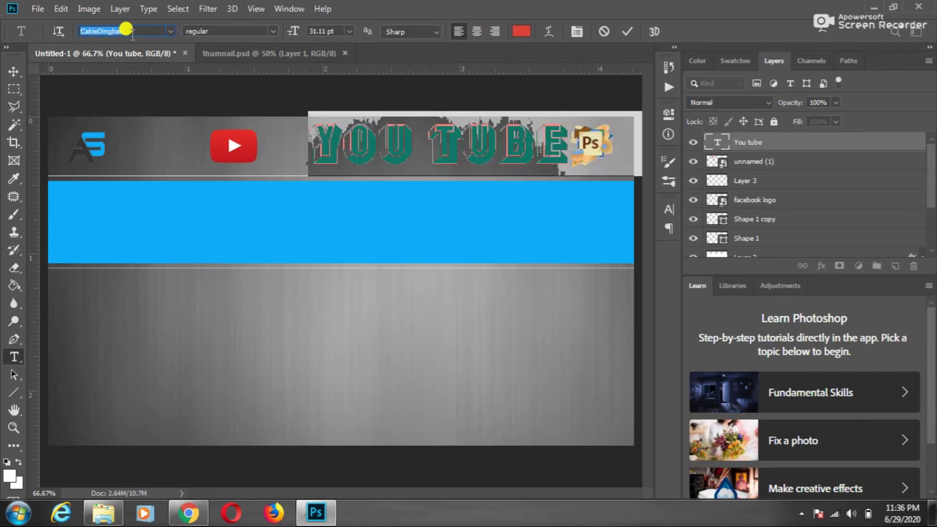
{"action": "key", "text": "Down"}
{"action": "key", "text": "Down"}
{"action": "key", "text": "Down"}
{"action": "key", "text": "Down"}
{"action": "key", "text": "Down"}
{"action": "key", "text": "Down"}
{"action": "key", "text": "Down"}
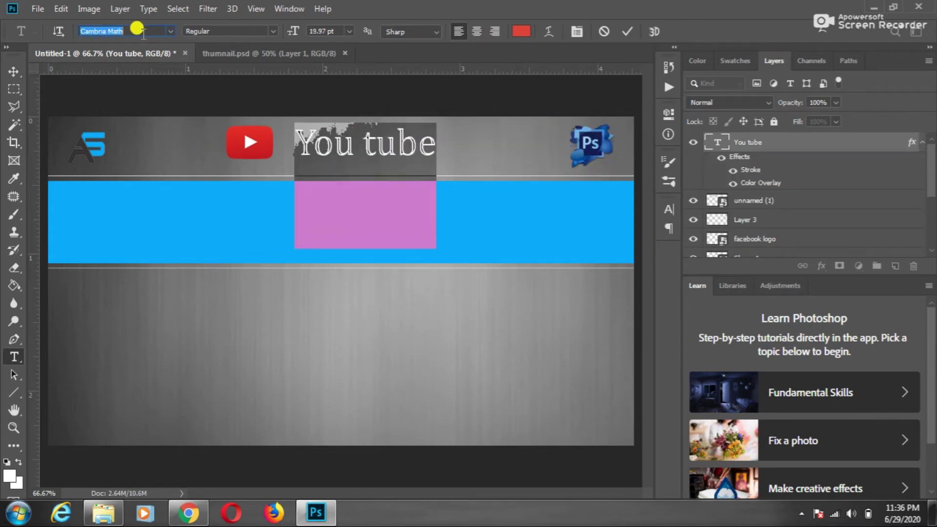
{"action": "key", "text": "Down"}
{"action": "key", "text": "Down"}
{"action": "key", "text": "Down"}
{"action": "key", "text": "Down"}
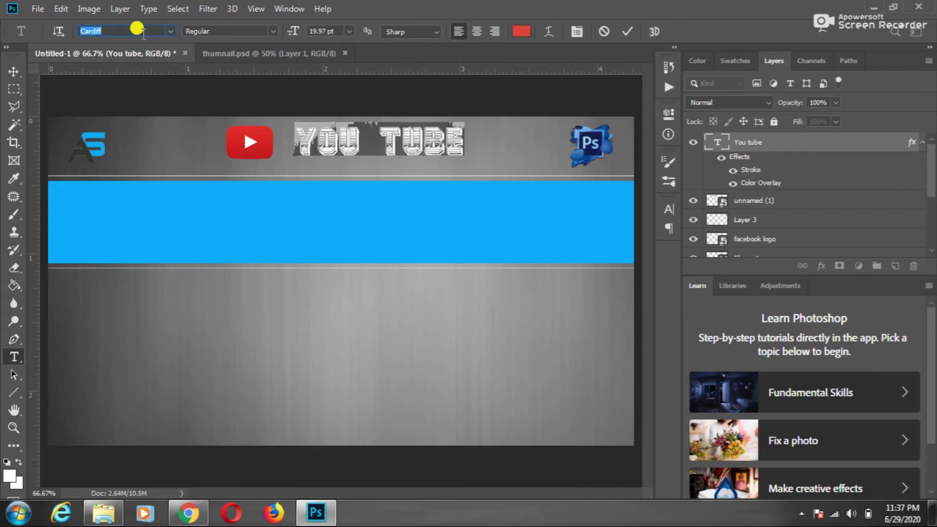
{"action": "key", "text": "Down"}
{"action": "key", "text": "Down"}
{"action": "key", "text": "Down"}
{"action": "key", "text": "Down"}
{"action": "key", "text": "Down"}
{"action": "key", "text": "Down"}
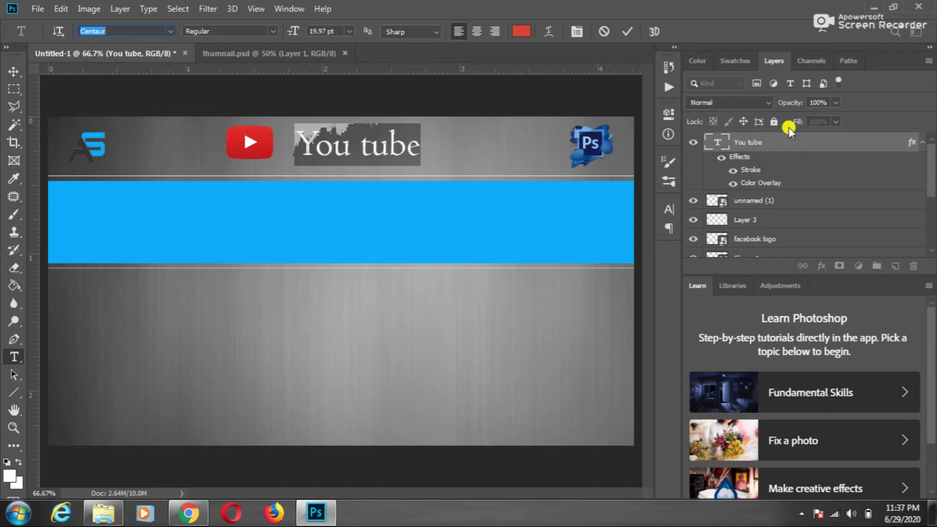
{"action": "key", "text": "ctrl+Return"}
{"action": "key", "text": "v"}
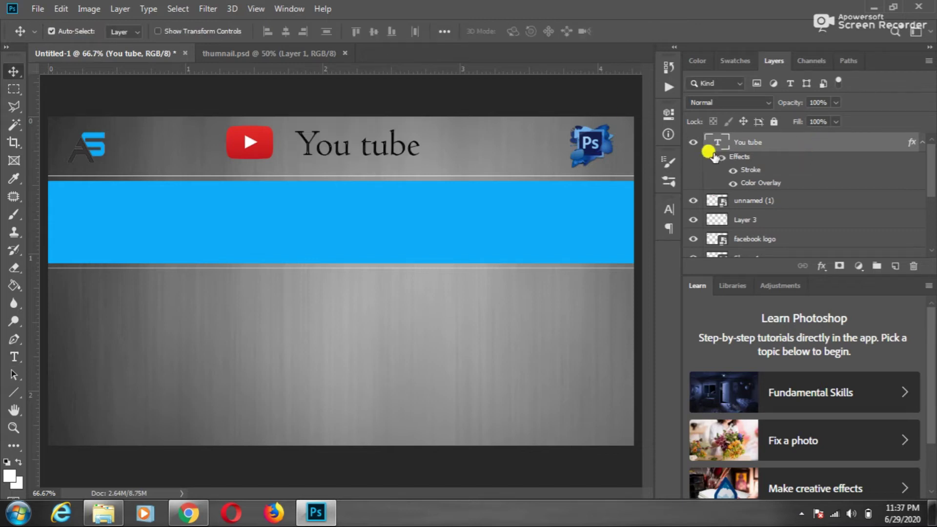
Set the title in Century, hide its Stroke effect, and nudge it slightly right.
{"action": "double_click", "coordinate": [717, 142]}
{"action": "key", "text": "Down"}
{"action": "key", "text": "Down"}
{"action": "key", "text": "Down"}
{"action": "key", "text": "Down"}
{"action": "key", "text": "Down"}
{"action": "key", "text": "Down"}
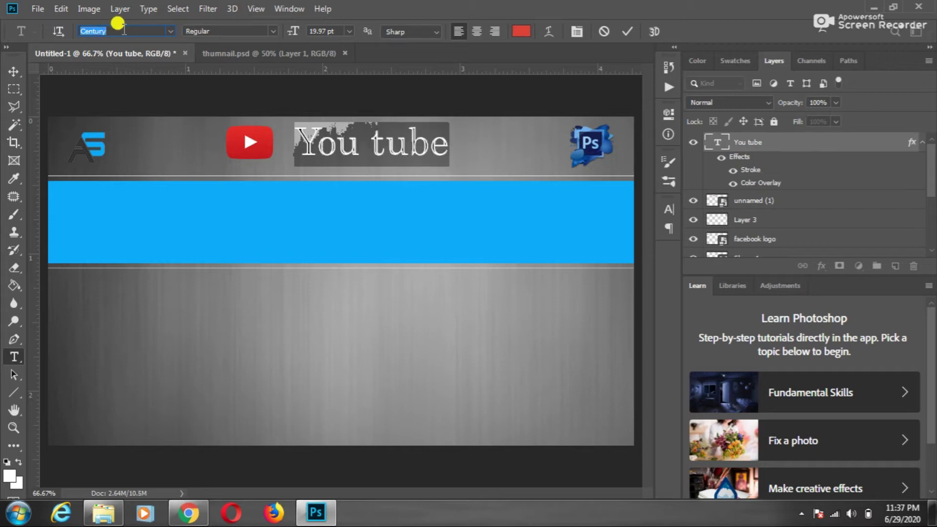
{"action": "key", "text": "ctrl+Return"}
{"action": "key", "text": "v"}
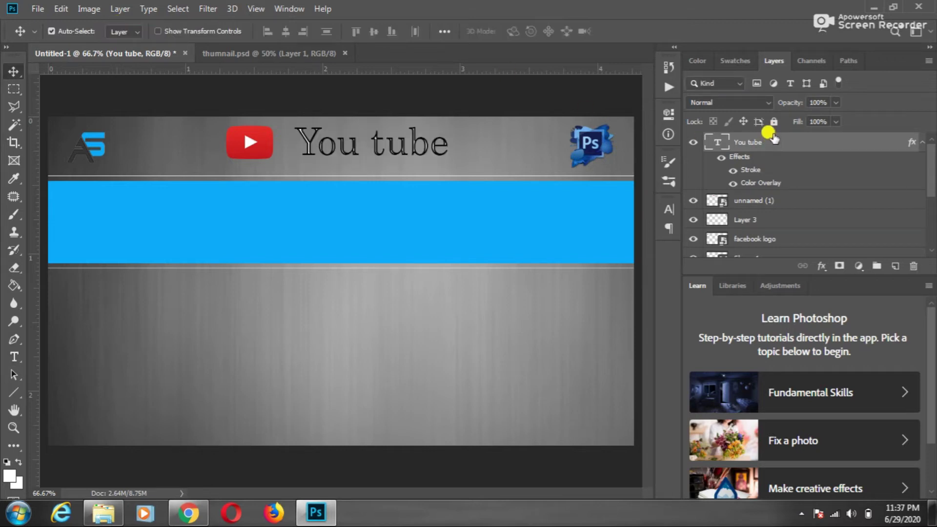
{"action": "left_click", "coordinate": [732, 170]}
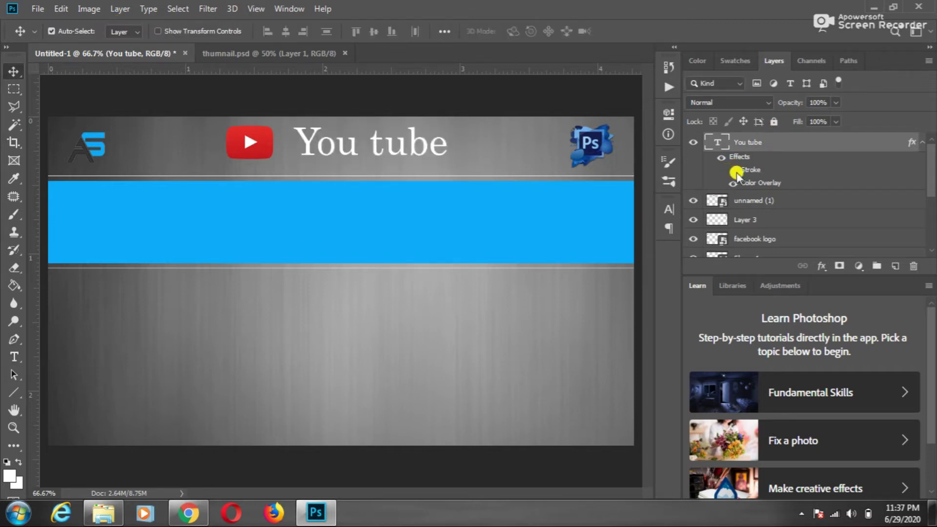
{"action": "key", "text": "Right"}
{"action": "key", "text": "Right"}
{"action": "key", "text": "Right"}
{"action": "key", "text": "Right"}
{"action": "key", "text": "Right"}
{"action": "key", "text": "Right"}
{"action": "key", "text": "Right"}
{"action": "key", "text": "Right"}
{"action": "key", "text": "Right"}
{"action": "key", "text": "Right"}
{"action": "key", "text": "Right"}
{"action": "key", "text": "Right"}
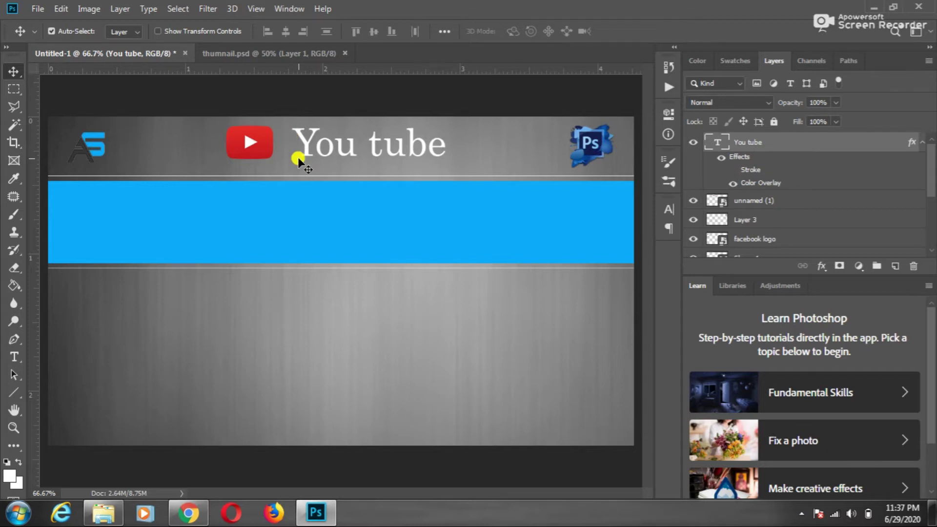
Place the Thumnial 6 design from E:\Freelancing\Post onto the banner canvas.
{"action": "left_click", "coordinate": [105, 513]}
{"action": "left_click", "coordinate": [429, 106]}
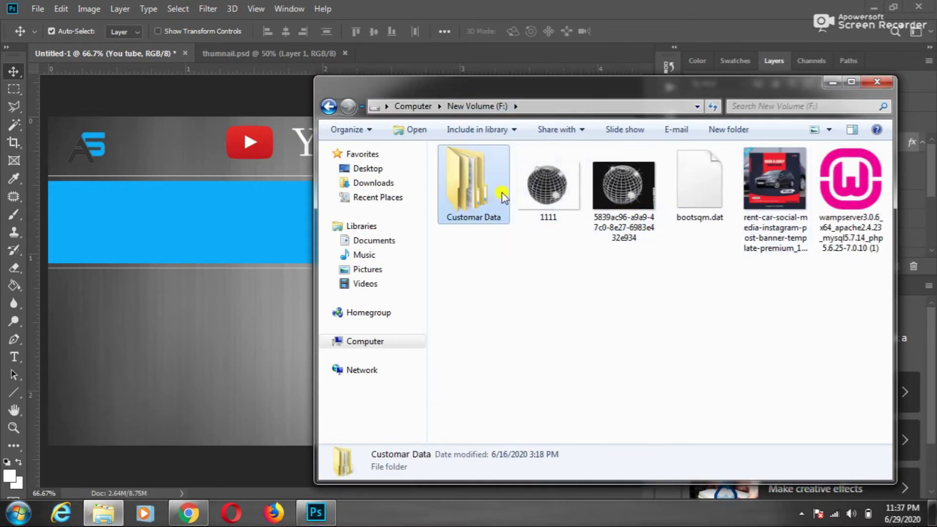
{"action": "left_click", "coordinate": [371, 342]}
{"action": "double_click", "coordinate": [550, 225]}
{"action": "left_click", "coordinate": [499, 171]}
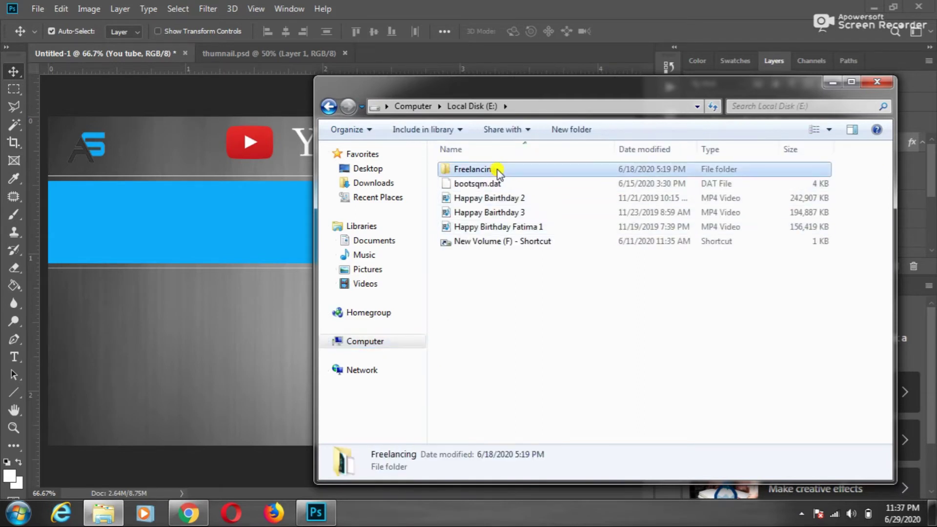
{"action": "double_click", "coordinate": [499, 169]}
{"action": "double_click", "coordinate": [837, 167]}
{"action": "scroll", "coordinate": [710, 348], "scroll_direction": "down", "scroll_amount": 10}
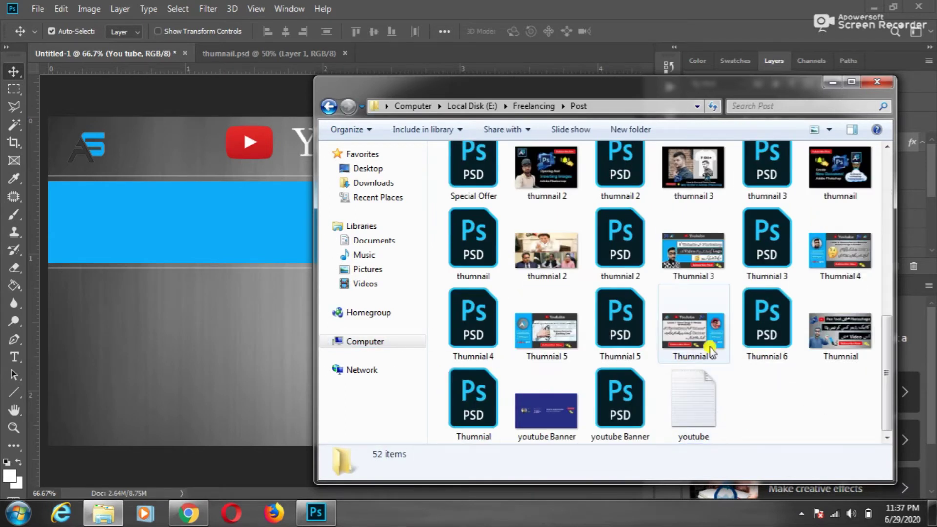
{"action": "left_click_drag", "start_coordinate": [757, 322], "coordinate": [204, 350]}
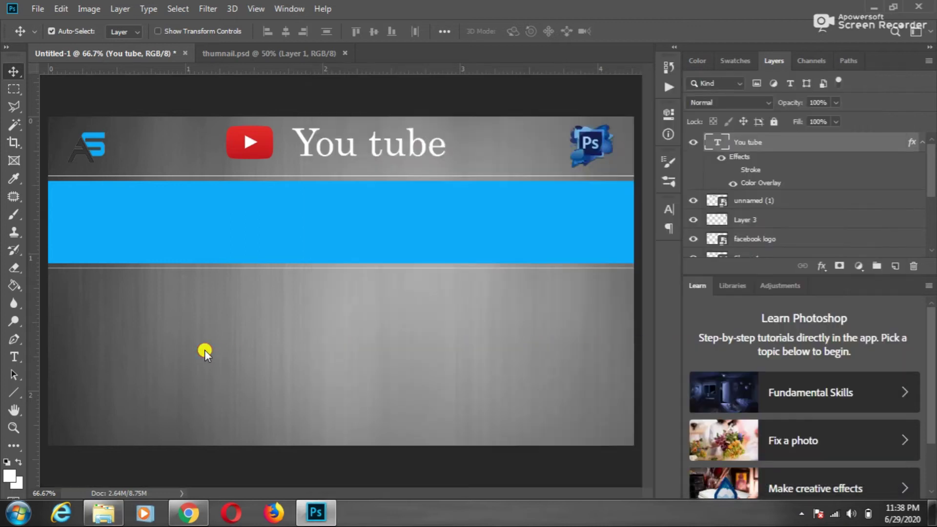
{"action": "key", "text": "Return"}
Inspect the placed design's contents, then delete the placed Thumnial 6 layer.
{"action": "double_click", "coordinate": [717, 142]}
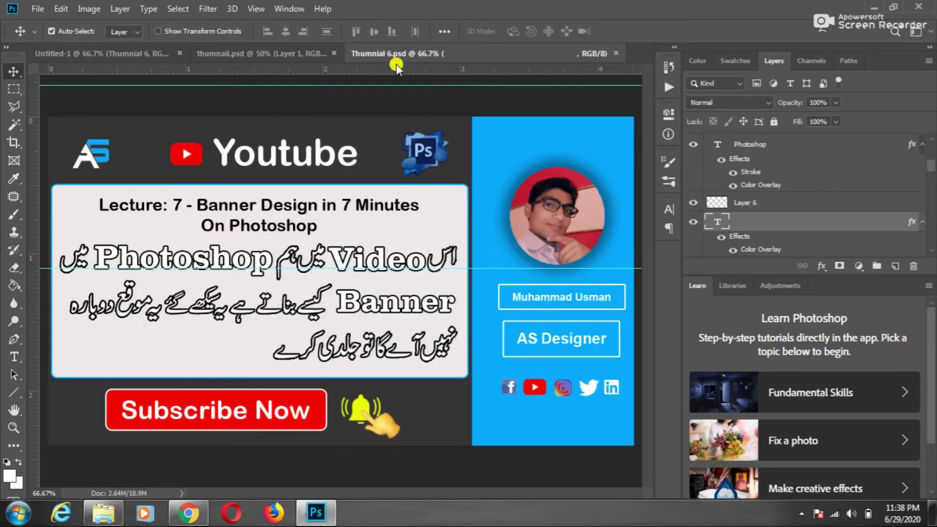
{"action": "left_click", "coordinate": [227, 53]}
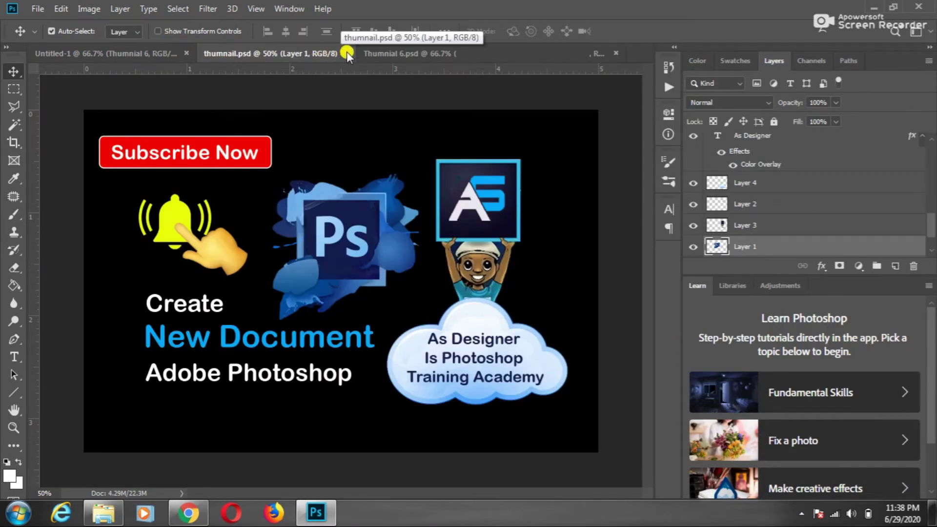
{"action": "left_click", "coordinate": [334, 53]}
{"action": "left_click", "coordinate": [125, 49]}
{"action": "key", "text": "Delete"}
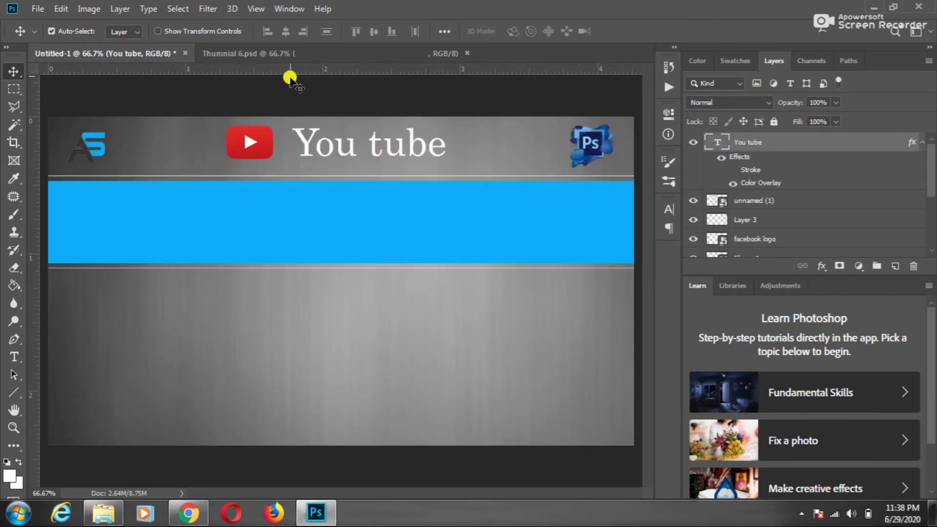
Copy the circular profile photo layer from Thumnial 6.psd into the banner.
{"action": "left_click", "coordinate": [283, 54]}
{"action": "left_click", "coordinate": [566, 226]}
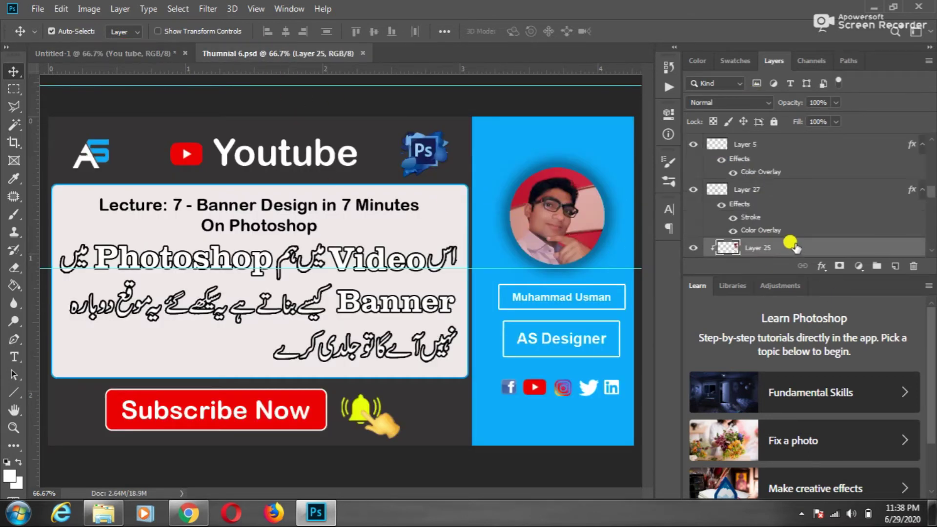
{"action": "scroll", "coordinate": [786, 234], "scroll_direction": "up", "scroll_amount": 1}
{"action": "left_click", "coordinate": [777, 211]}
{"action": "scroll", "coordinate": [776, 210], "scroll_direction": "down", "scroll_amount": 3}
{"action": "left_click", "coordinate": [693, 196]}
{"action": "left_click", "coordinate": [693, 150]}
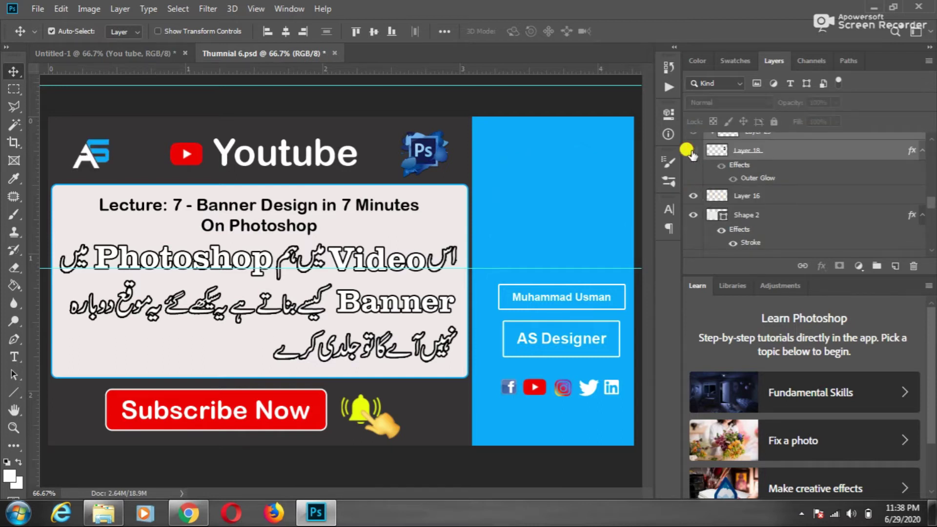
{"action": "scroll", "coordinate": [720, 171], "scroll_direction": "up", "scroll_amount": 3}
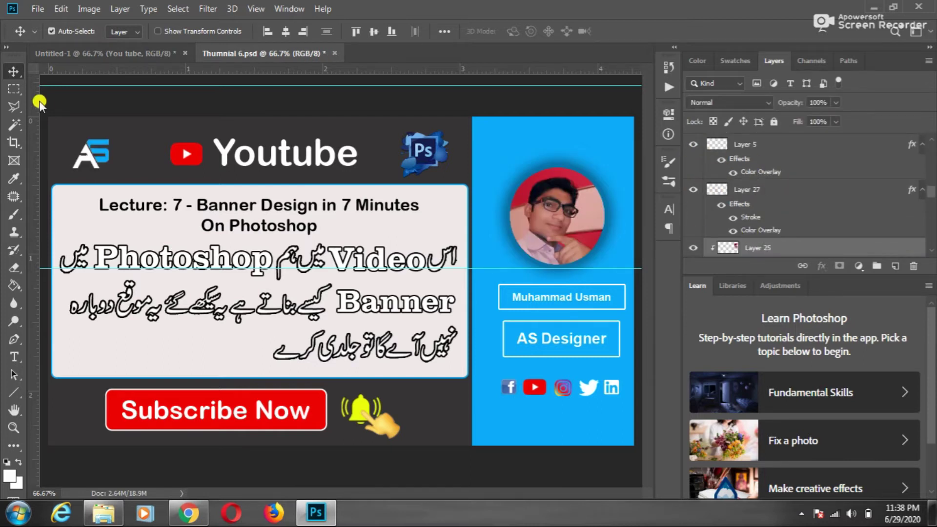
{"action": "left_click_drag", "start_coordinate": [215, 54], "coordinate": [305, 137]}
{"action": "mouse_move", "coordinate": [801, 259]}
{"action": "left_mouse_down"}
{"action": "mouse_move", "coordinate": [186, 172]}
{"action": "mouse_move", "coordinate": [488, 199]}
{"action": "left_mouse_up"}
{"action": "left_click", "coordinate": [871, 136]}
Shrink the profile photo and position it at the right end of the blue stripe.
{"action": "key", "text": "ctrl+t"}
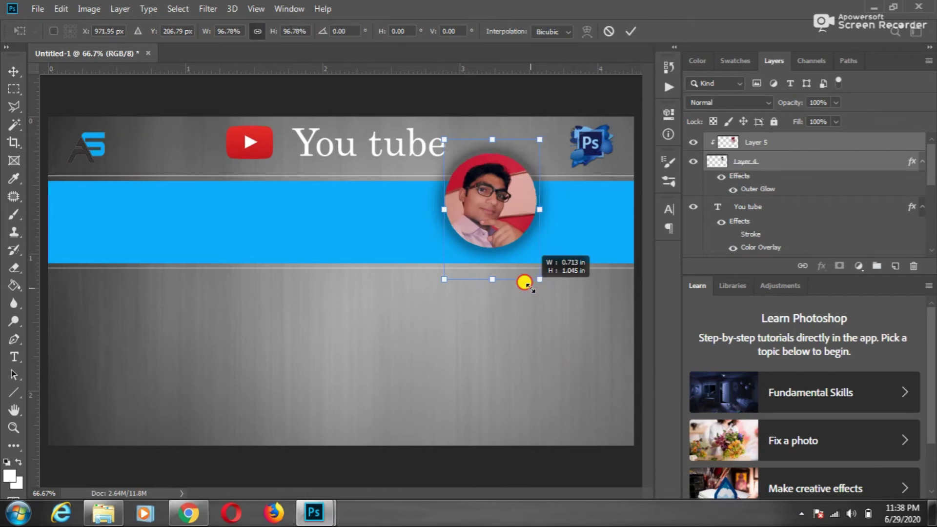
{"action": "left_click_drag", "start_coordinate": [532, 286], "coordinate": [500, 269]}
{"action": "key", "text": "Return"}
{"action": "left_click_drag", "start_coordinate": [496, 182], "coordinate": [541, 218]}
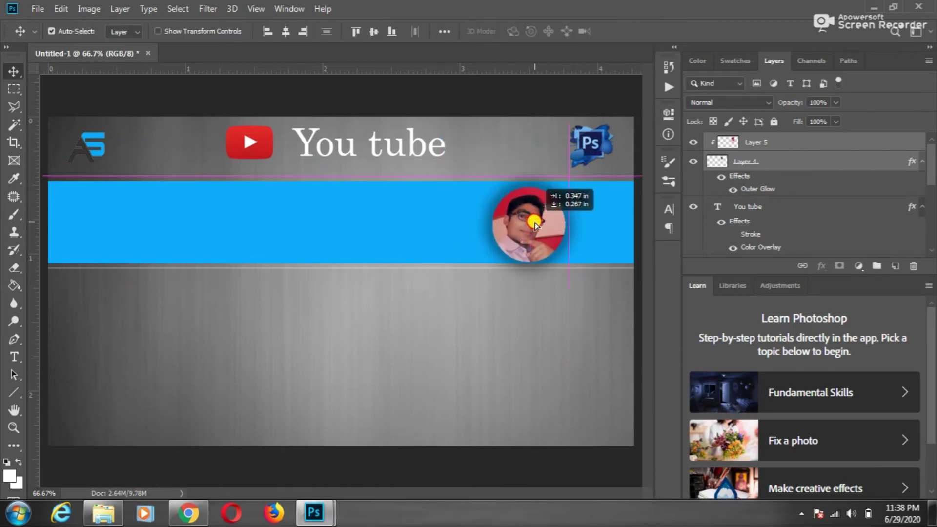
{"action": "key", "text": "ctrl+t"}
{"action": "left_click_drag", "start_coordinate": [563, 289], "coordinate": [549, 278]}
{"action": "key", "text": "Return"}
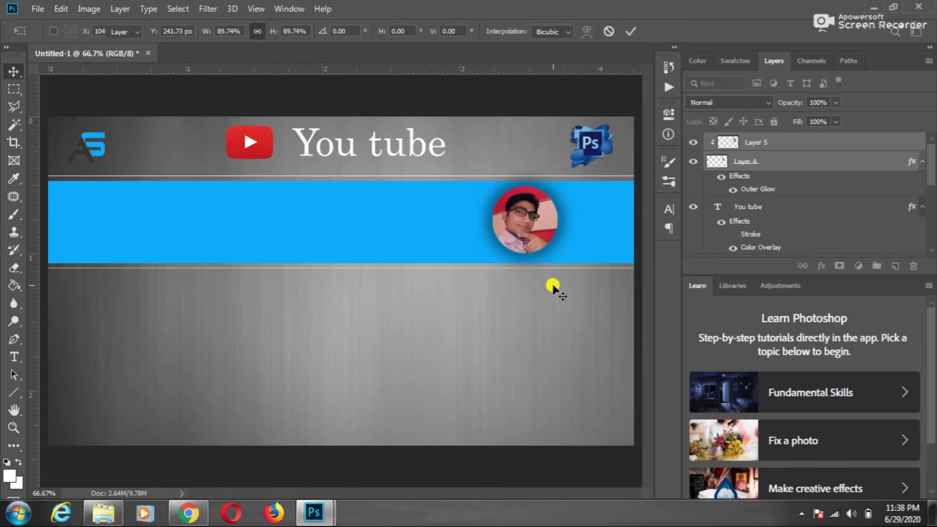
{"action": "key", "text": "shift+Right"}
{"action": "key", "text": "shift+Right"}
{"action": "key", "text": "shift+Right"}
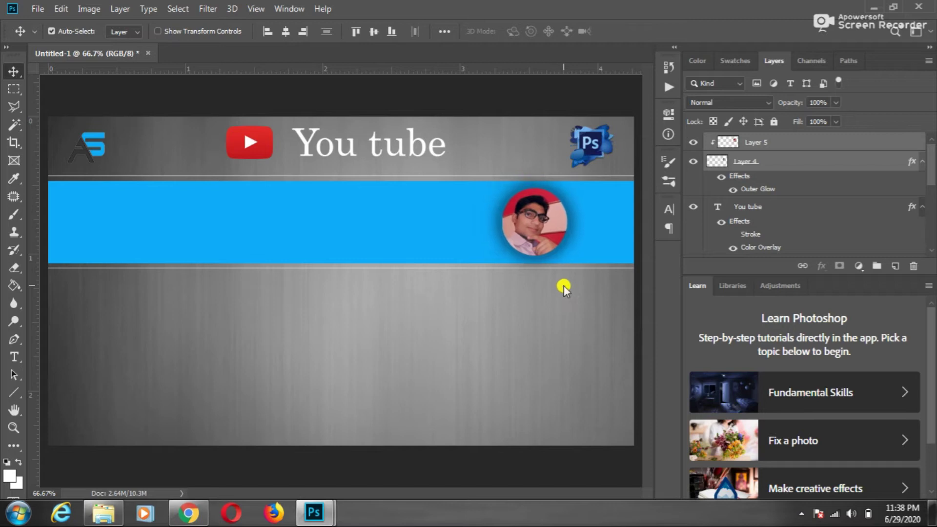
{"action": "right_click", "coordinate": [14, 392]}
{"action": "left_click", "coordinate": [80, 404]}
Draw a 1233 × 258 px white rounded rectangle below the blue band, nudged slightly left.
{"action": "mouse_move", "coordinate": [61, 290]}
{"action": "left_mouse_down"}
{"action": "mouse_move", "coordinate": [627, 422]}
{"action": "mouse_move", "coordinate": [612, 421]}
{"action": "mouse_move", "coordinate": [619, 400]}
{"action": "left_mouse_up"}
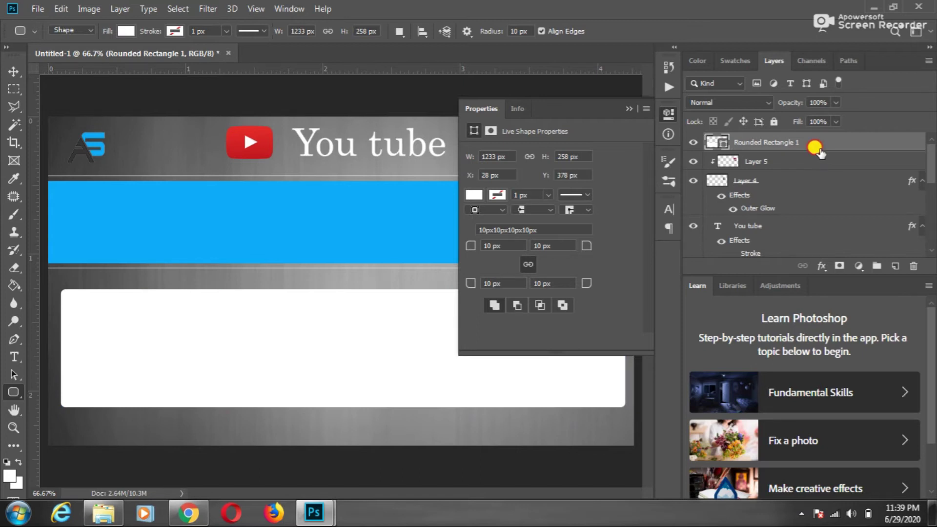
{"action": "left_click", "coordinate": [627, 100]}
{"action": "key", "text": "v"}
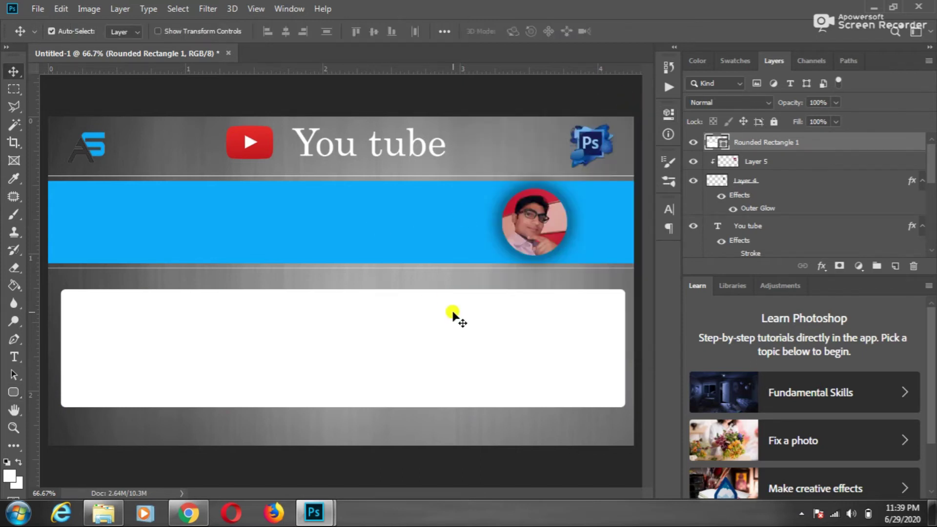
{"action": "key", "text": "shift+Left"}
{"action": "key", "text": "shift+Left"}
{"action": "key", "text": "shift+Right"}
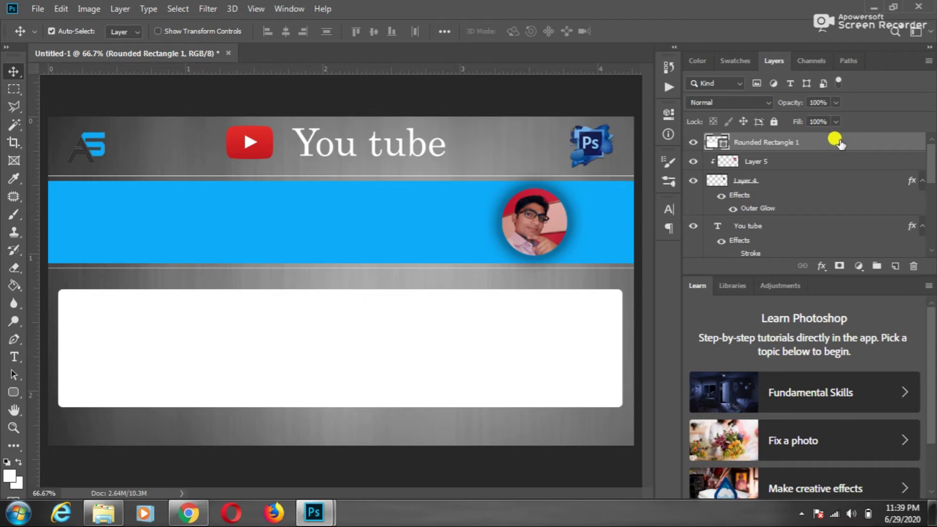
{"action": "mouse_move", "coordinate": [104, 513]}
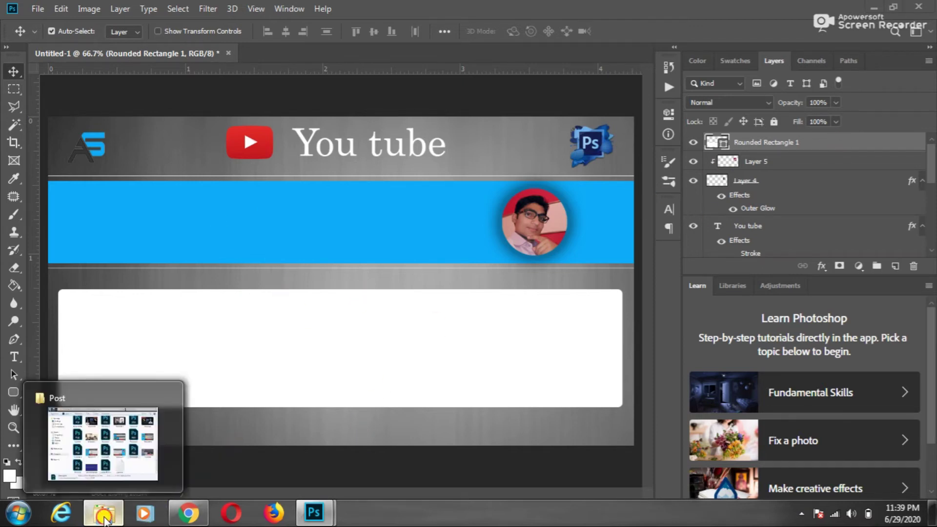
Hide the Post folder and bring the Thumnial 6.psd reference window to the front.
{"action": "left_click", "coordinate": [104, 520]}
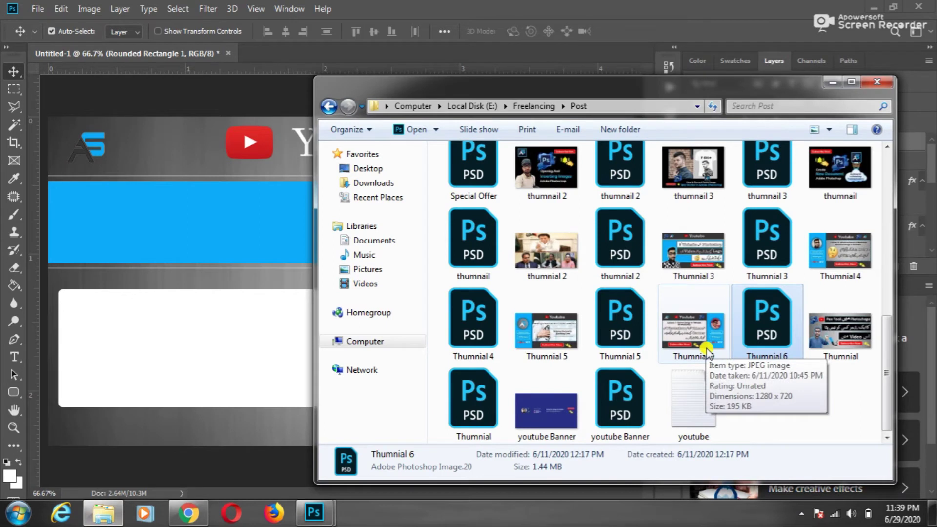
{"action": "left_click", "coordinate": [832, 82]}
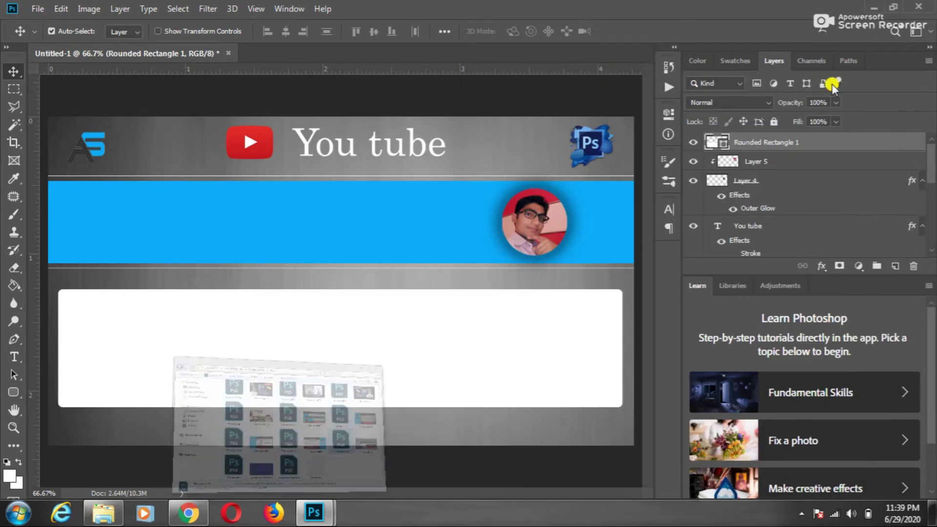
{"action": "key", "text": "ctrl"}
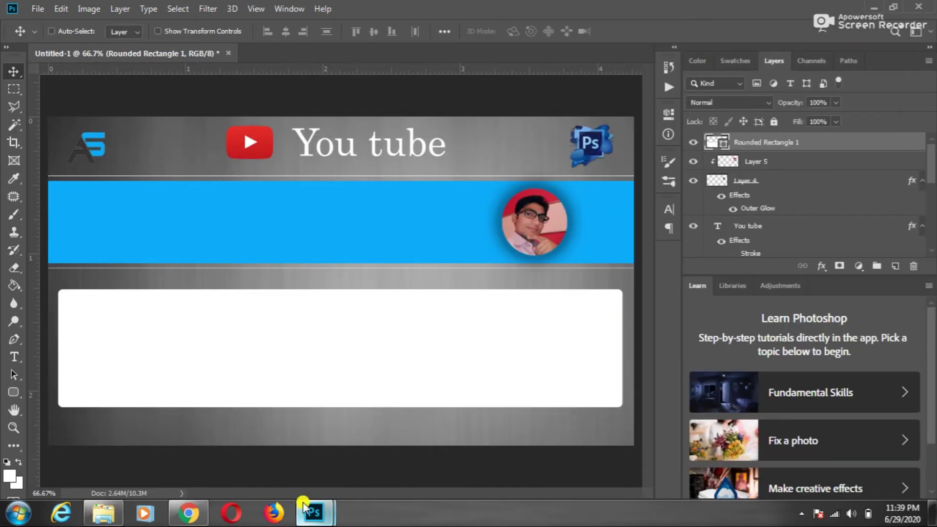
{"action": "mouse_move", "coordinate": [313, 512]}
{"action": "left_click", "coordinate": [375, 425]}
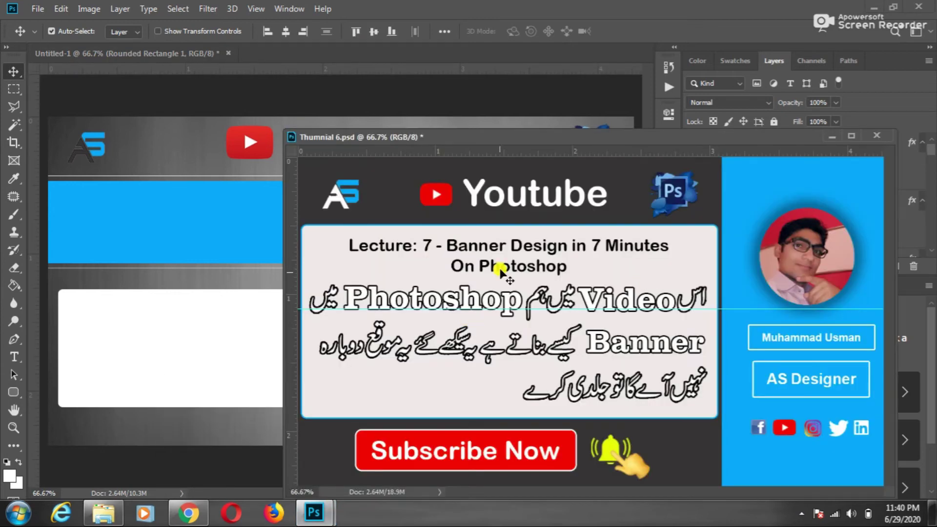
Select the name box outline and name text layers in the reference design.
{"action": "left_click", "coordinate": [805, 338]}
{"action": "left_click_drag", "start_coordinate": [804, 137], "coordinate": [472, 145]}
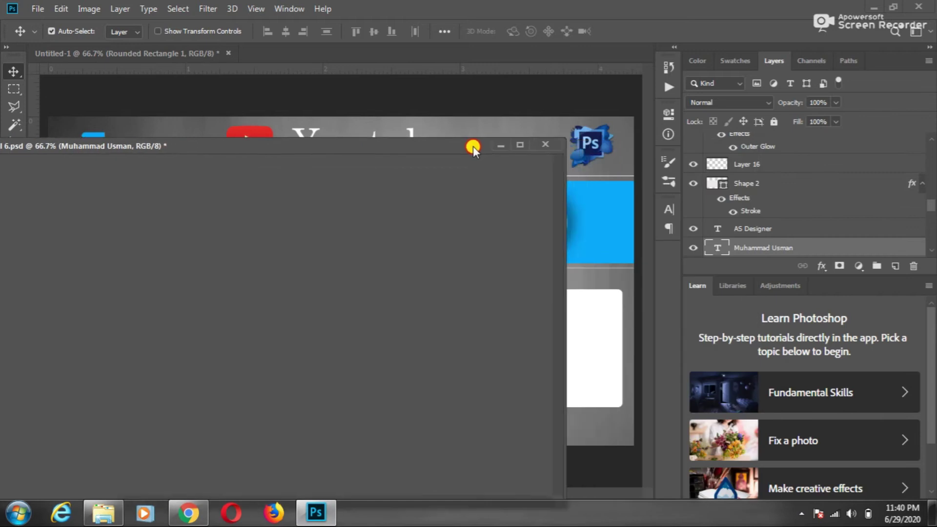
{"action": "scroll", "coordinate": [713, 217], "scroll_direction": "up", "scroll_amount": 3}
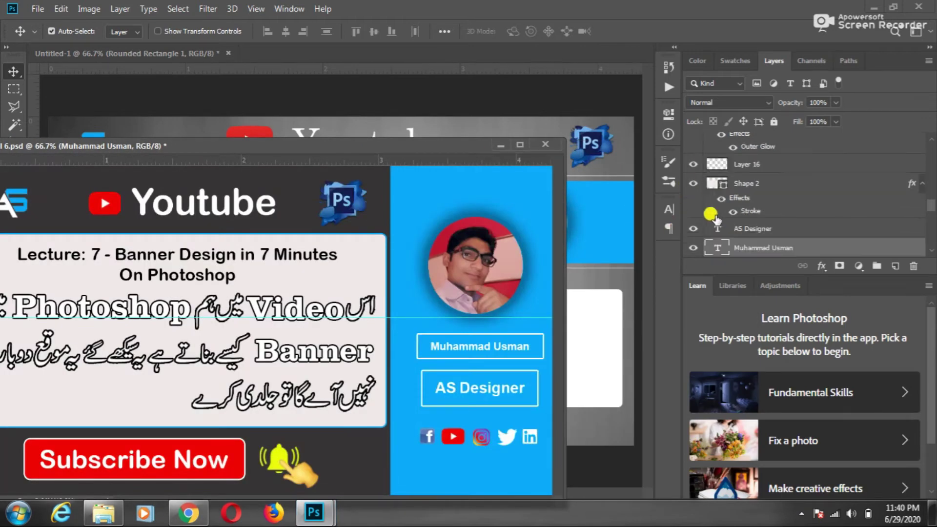
{"action": "scroll", "coordinate": [707, 234], "scroll_direction": "down", "scroll_amount": 3}
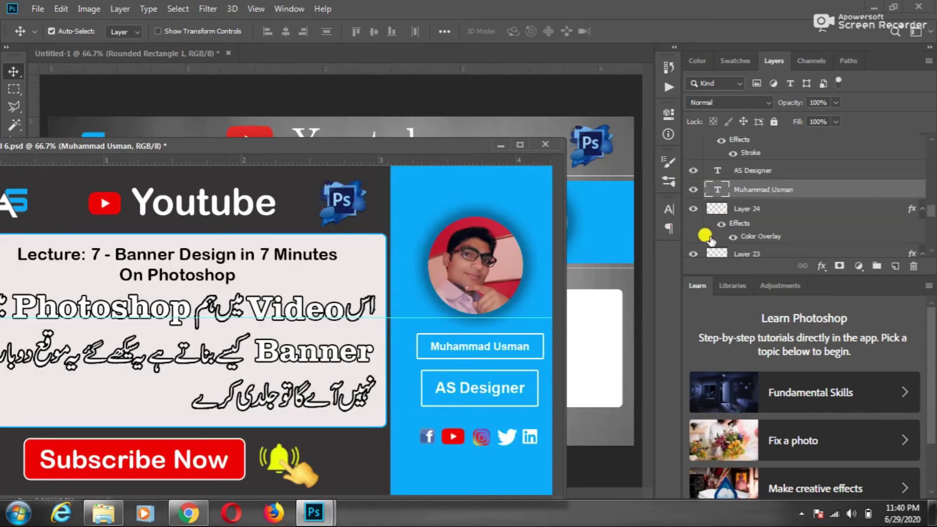
{"action": "left_click", "coordinate": [693, 210]}
{"action": "right_click", "coordinate": [532, 397]}
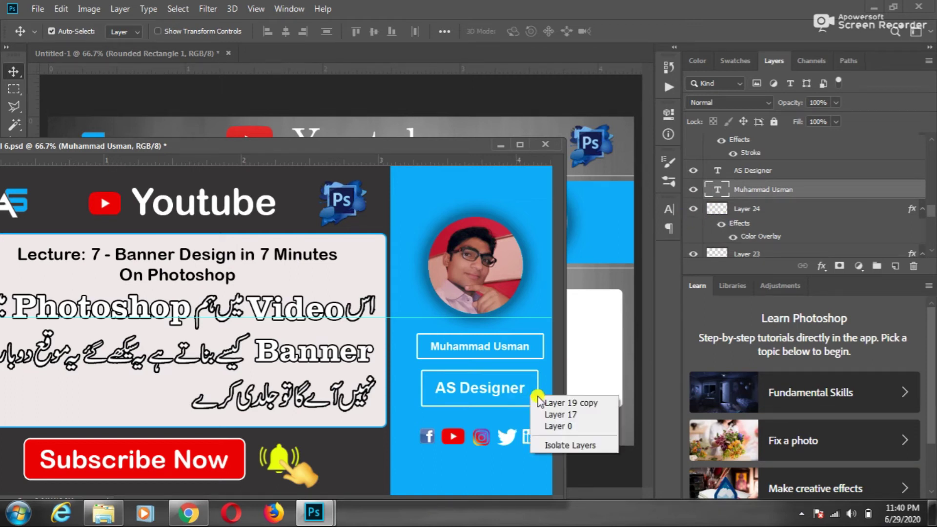
{"action": "left_click", "coordinate": [540, 343]}
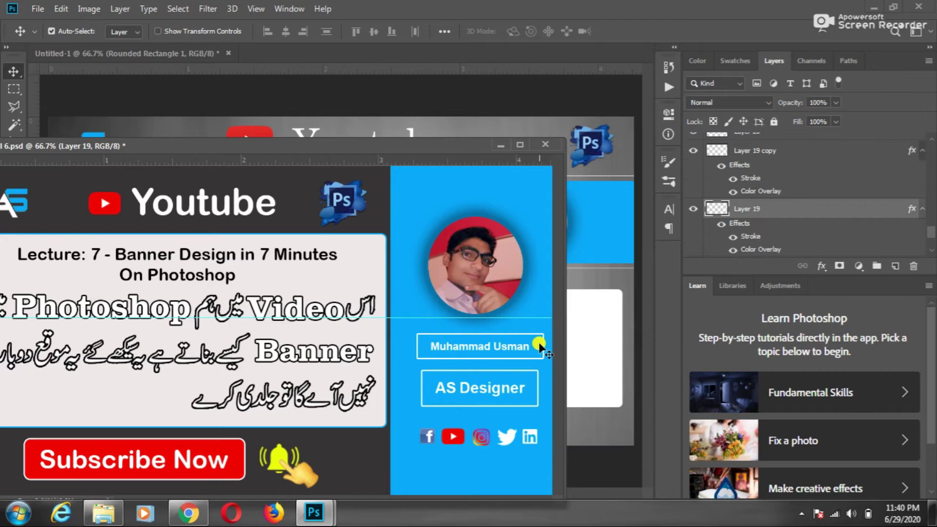
{"action": "scroll", "coordinate": [759, 222], "scroll_direction": "up", "scroll_amount": 5}
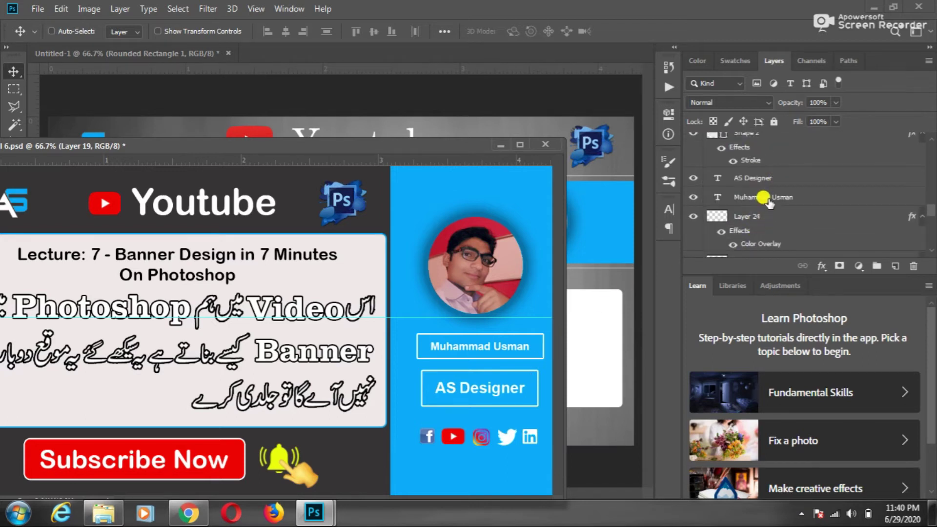
{"action": "left_click", "coordinate": [764, 197], "text": "ctrl"}
Copy the name box into the banner at the left end of the blue stripe.
{"action": "left_click_drag", "start_coordinate": [452, 349], "coordinate": [581, 244]}
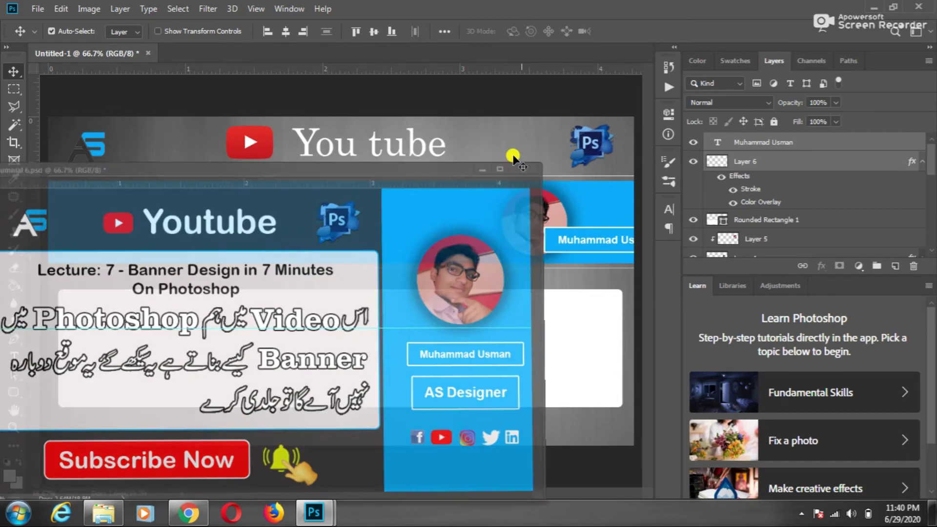
{"action": "left_click", "coordinate": [486, 117]}
{"action": "mouse_move", "coordinate": [592, 237]}
{"action": "left_mouse_down"}
{"action": "mouse_move", "coordinate": [106, 213]}
{"action": "mouse_move", "coordinate": [123, 206]}
{"action": "left_mouse_up"}
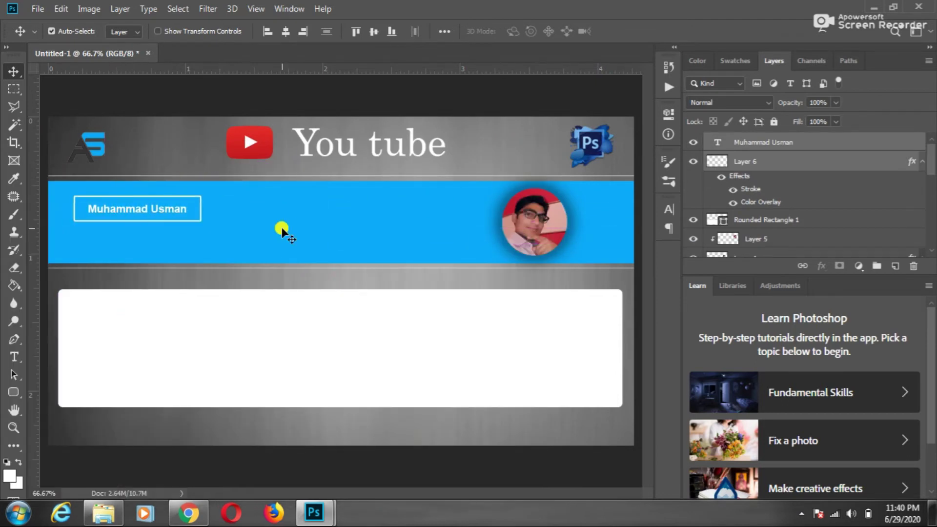
{"action": "key", "text": "Right"}
{"action": "key", "text": "Right"}
{"action": "key", "text": "Right"}
{"action": "key", "text": "Right"}
{"action": "key", "text": "Right"}
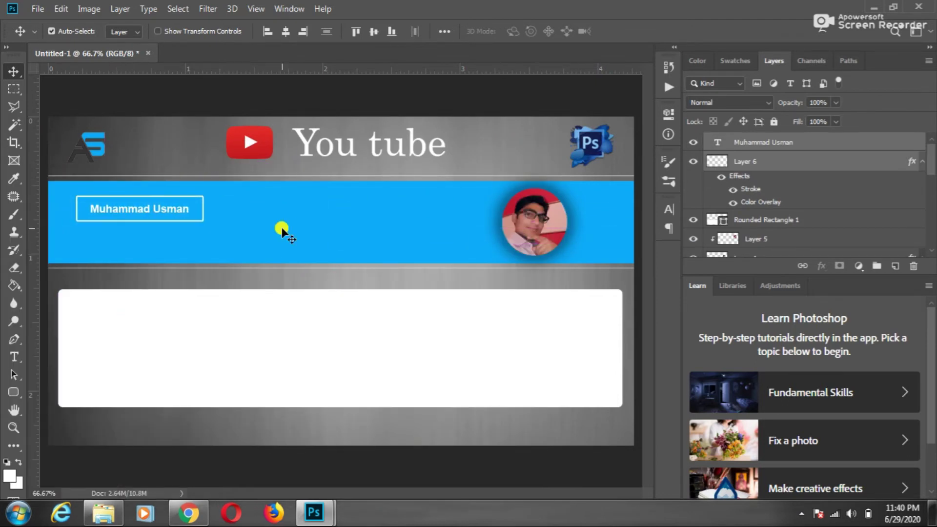
{"action": "left_click", "coordinate": [420, 429]}
Select the AS Designer box outline and text layers in the reference design.
{"action": "left_click", "coordinate": [528, 388]}
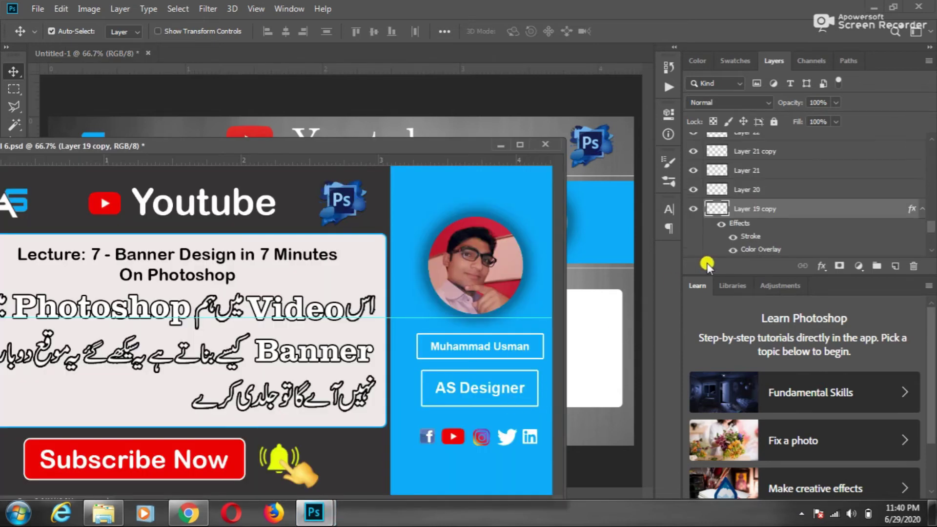
{"action": "scroll", "coordinate": [849, 173], "scroll_direction": "down", "scroll_amount": 3}
{"action": "scroll", "coordinate": [850, 201], "scroll_direction": "up", "scroll_amount": 2}
{"action": "scroll", "coordinate": [849, 201], "scroll_direction": "up", "scroll_amount": 2}
{"action": "scroll", "coordinate": [849, 201], "scroll_direction": "up", "scroll_amount": 2}
{"action": "scroll", "coordinate": [849, 201], "scroll_direction": "up", "scroll_amount": 2}
{"action": "scroll", "coordinate": [849, 202], "scroll_direction": "down", "scroll_amount": 1}
{"action": "scroll", "coordinate": [849, 202], "scroll_direction": "down", "scroll_amount": 2}
{"action": "scroll", "coordinate": [849, 203], "scroll_direction": "down", "scroll_amount": 2}
{"action": "scroll", "coordinate": [849, 203], "scroll_direction": "down", "scroll_amount": 2}
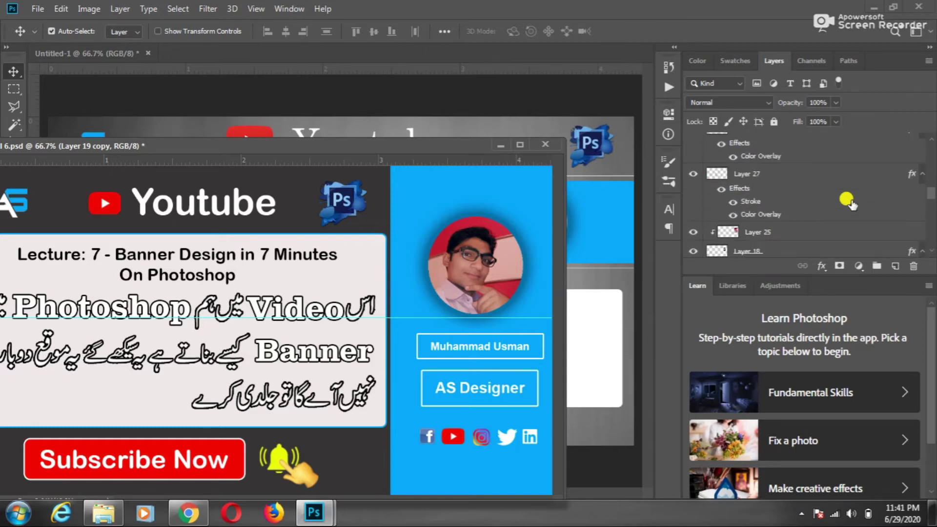
{"action": "scroll", "coordinate": [849, 203], "scroll_direction": "down", "scroll_amount": 2}
{"action": "left_click", "coordinate": [814, 188]}
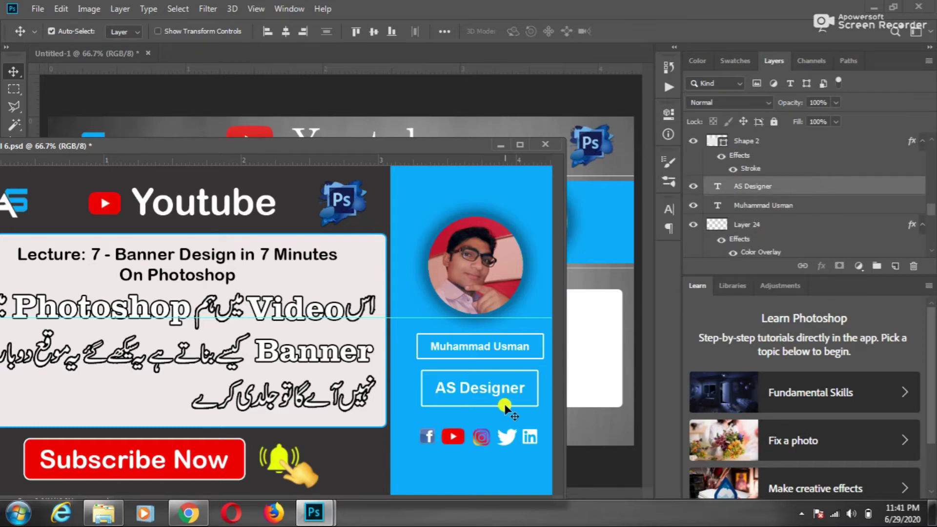
Copy the AS Designer box under the name box, shrink it and centre it.
{"action": "mouse_move", "coordinate": [515, 396]}
{"action": "left_mouse_down"}
{"action": "mouse_move", "coordinate": [589, 357]}
{"action": "mouse_move", "coordinate": [124, 249]}
{"action": "mouse_move", "coordinate": [129, 255]}
{"action": "left_mouse_up"}
{"action": "left_click", "coordinate": [496, 137]}
{"action": "key", "text": "Up"}
{"action": "key", "text": "Up"}
{"action": "key", "text": "Up"}
{"action": "key", "text": "Up"}
{"action": "key", "text": "Up"}
{"action": "key", "text": "Up"}
{"action": "key", "text": "Up"}
{"action": "key", "text": "Up"}
{"action": "key", "text": "Up"}
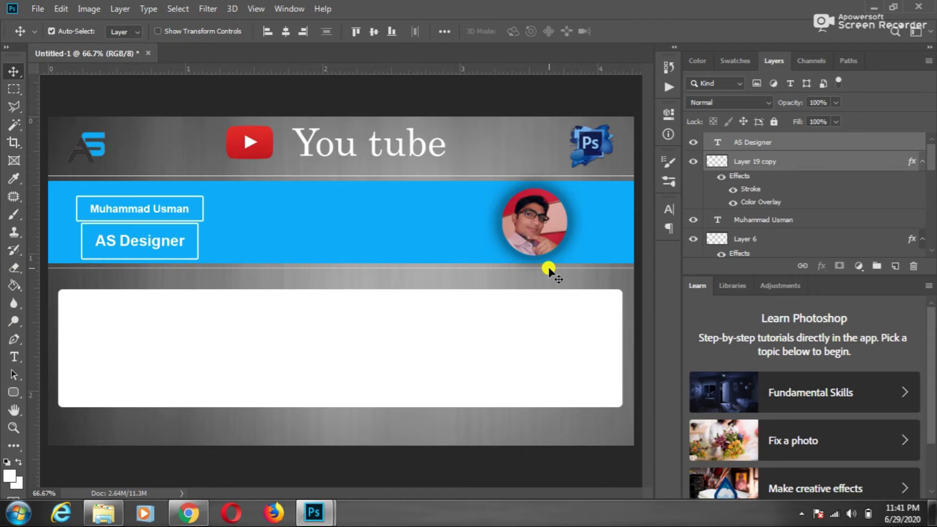
{"action": "key", "text": "ctrl+t"}
{"action": "left_click_drag", "start_coordinate": [196, 252], "coordinate": [164, 249]}
{"action": "key", "text": "Return"}
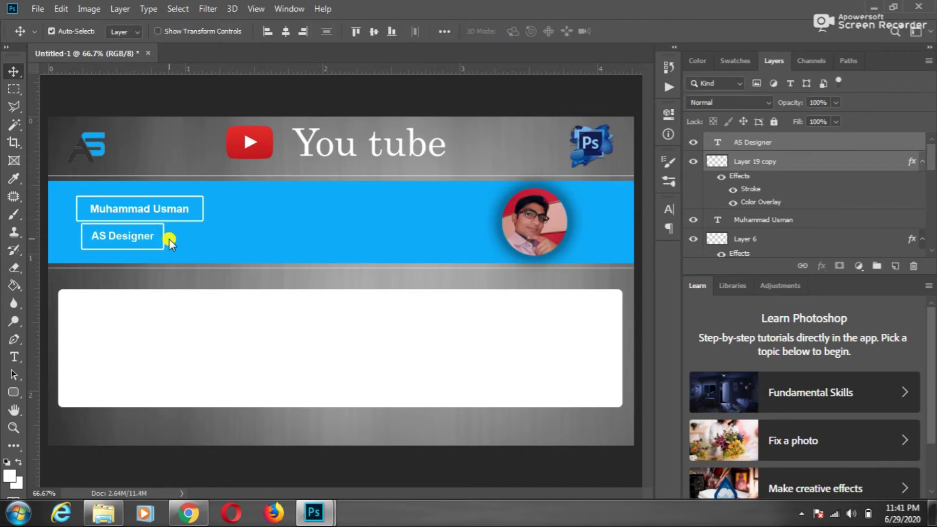
{"action": "key", "text": "Down"}
{"action": "key", "text": "Down"}
{"action": "key", "text": "Down"}
{"action": "key", "text": "Right"}
{"action": "key", "text": "Right"}
{"action": "key", "text": "Right"}
{"action": "key", "text": "Right"}
{"action": "key", "text": "Right"}
{"action": "key", "text": "Right"}
{"action": "key", "text": "Right"}
{"action": "key", "text": "Right"}
{"action": "key", "text": "Right"}
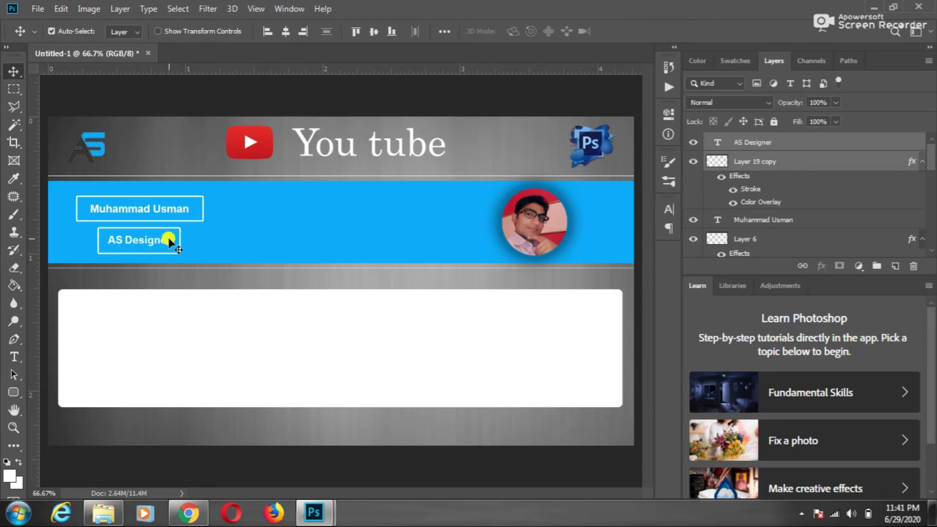
{"action": "key", "text": "Right"}
{"action": "key", "text": "Right"}
{"action": "key", "text": "Right"}
Copy the LinkedIn, Twitter, Instagram, YouTube and Facebook icons from the reference into the banner.
{"action": "left_click", "coordinate": [441, 447]}
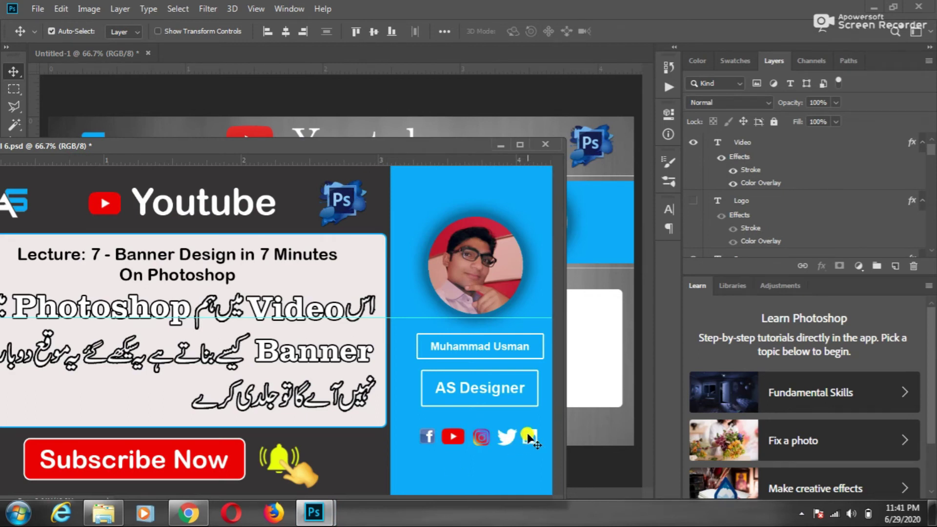
{"action": "left_click", "coordinate": [425, 439]}
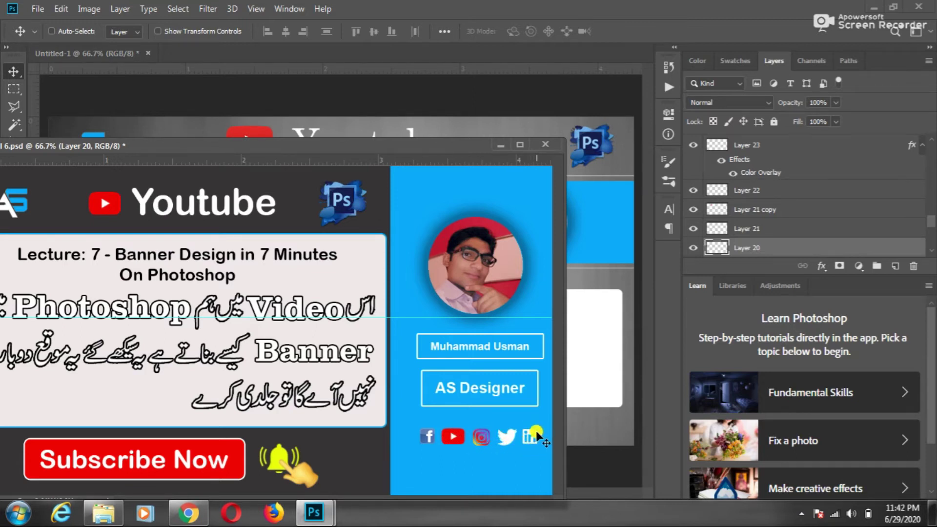
{"action": "left_click_drag", "start_coordinate": [530, 435], "coordinate": [583, 234]}
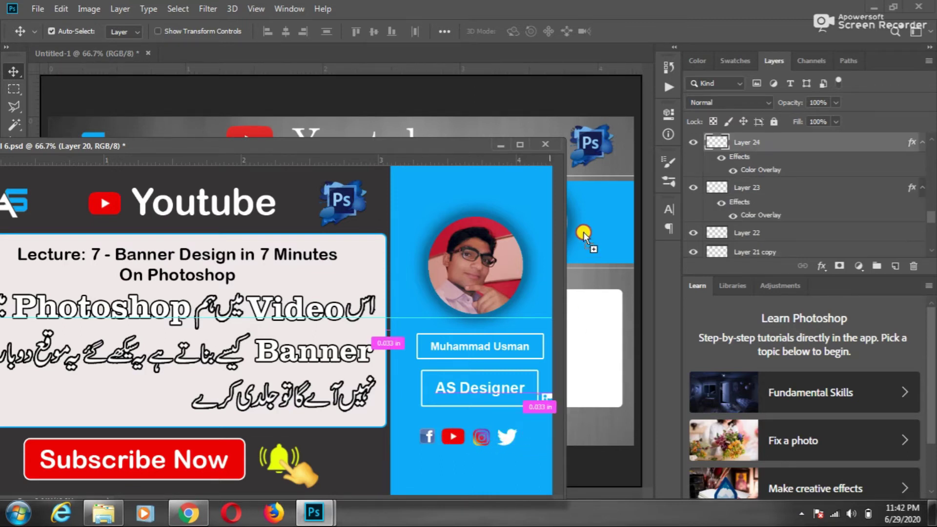
{"action": "left_click_drag", "start_coordinate": [510, 437], "coordinate": [590, 233]}
{"action": "left_click_drag", "start_coordinate": [482, 439], "coordinate": [583, 231]}
{"action": "left_click_drag", "start_coordinate": [448, 438], "coordinate": [520, 314]}
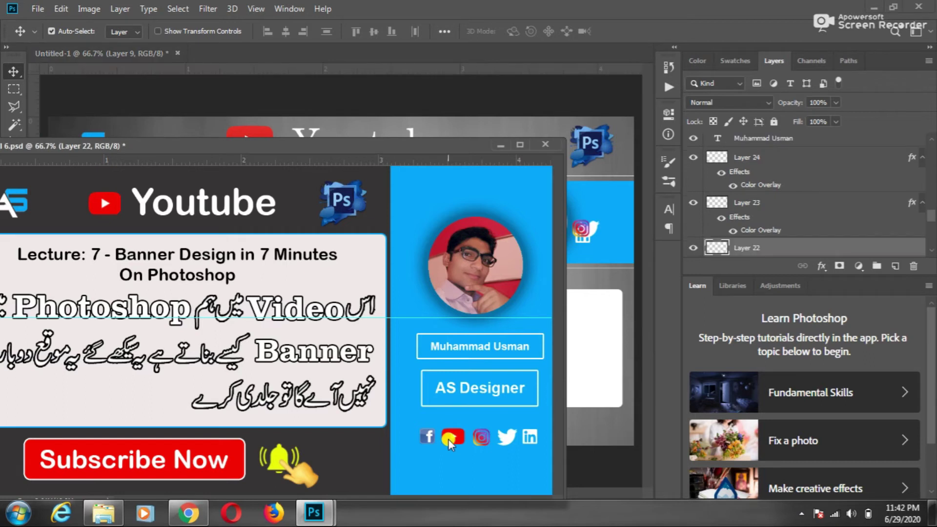
{"action": "left_click_drag", "start_coordinate": [459, 435], "coordinate": [579, 215]}
{"action": "left_click", "coordinate": [428, 434]}
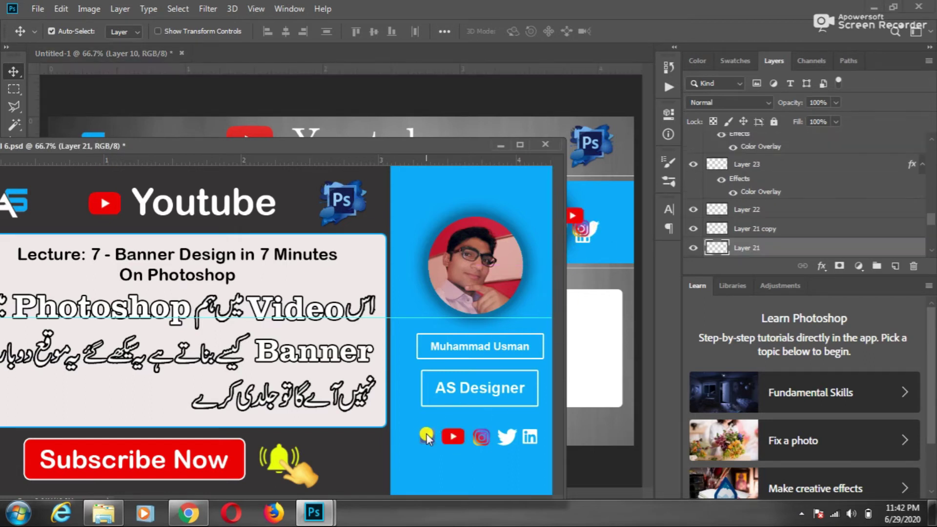
{"action": "left_click_drag", "start_coordinate": [487, 366], "coordinate": [603, 230]}
{"action": "left_click_drag", "start_coordinate": [429, 433], "coordinate": [605, 222]}
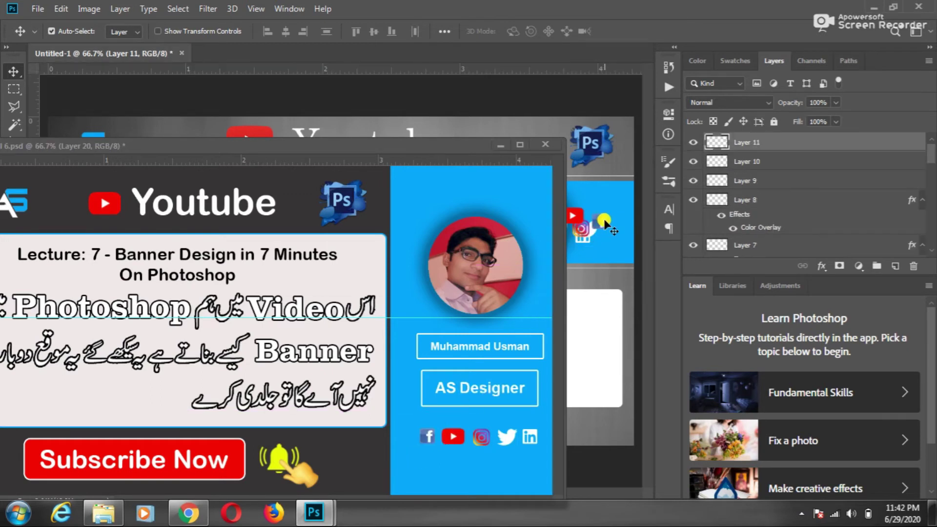
{"action": "left_click", "coordinate": [502, 142]}
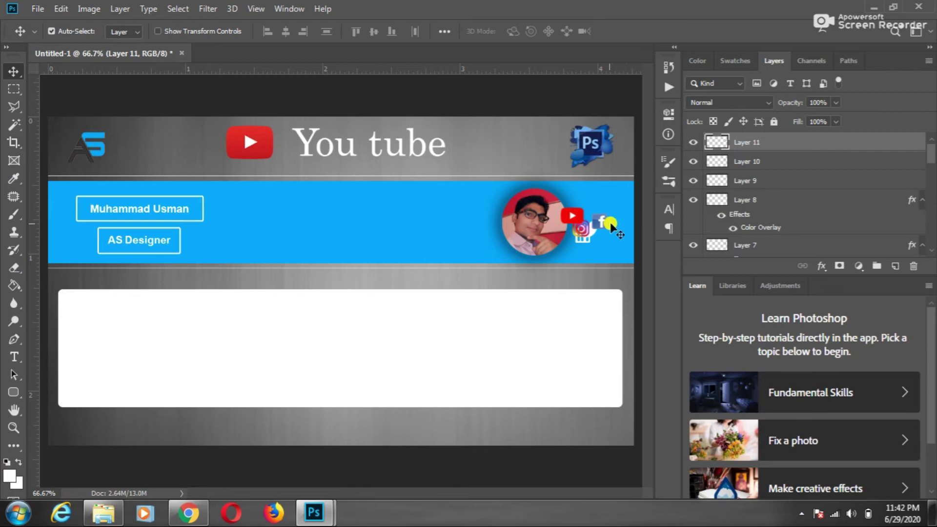
Line up the Facebook, YouTube and Instagram icons side by side on the stripe.
{"action": "left_click_drag", "start_coordinate": [602, 226], "coordinate": [275, 205]}
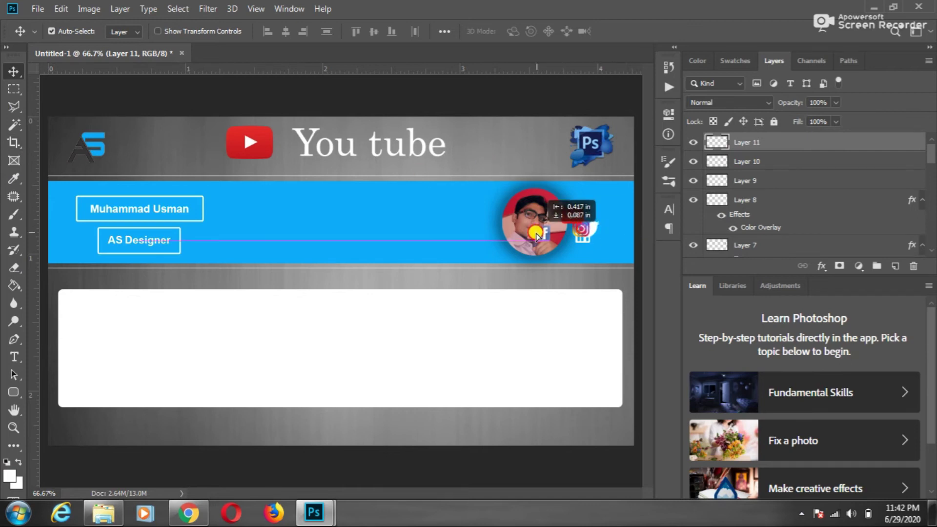
{"action": "left_click_drag", "start_coordinate": [570, 220], "coordinate": [374, 222]}
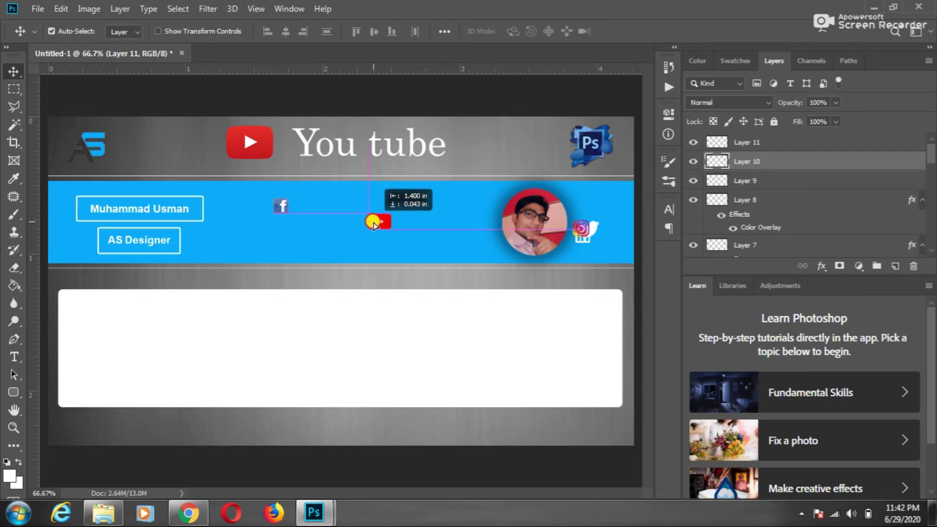
{"action": "left_click_drag", "start_coordinate": [373, 222], "coordinate": [379, 208]}
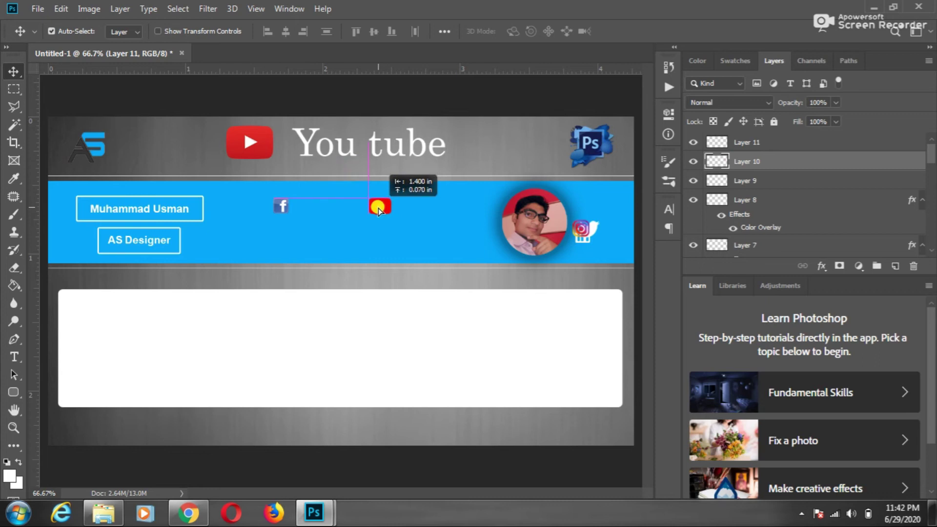
{"action": "left_click_drag", "start_coordinate": [379, 208], "coordinate": [308, 209]}
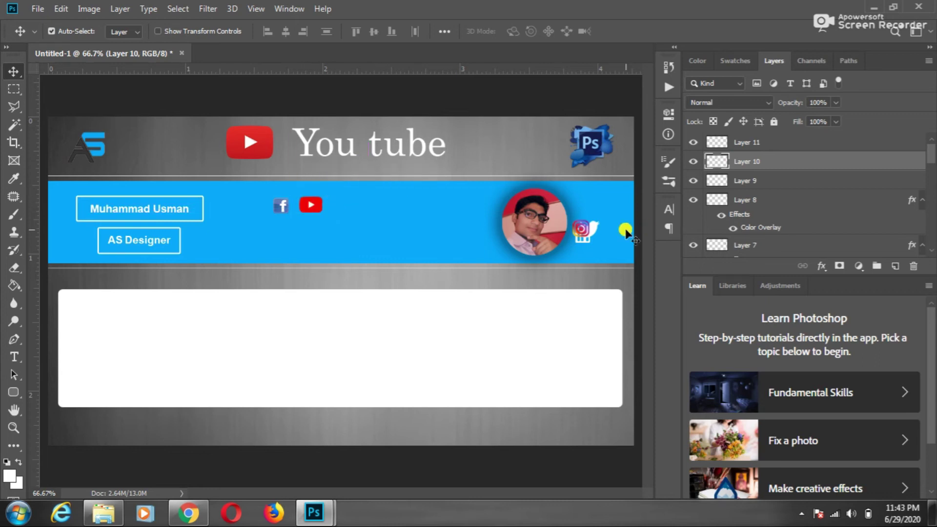
{"action": "left_click_drag", "start_coordinate": [580, 229], "coordinate": [347, 206]}
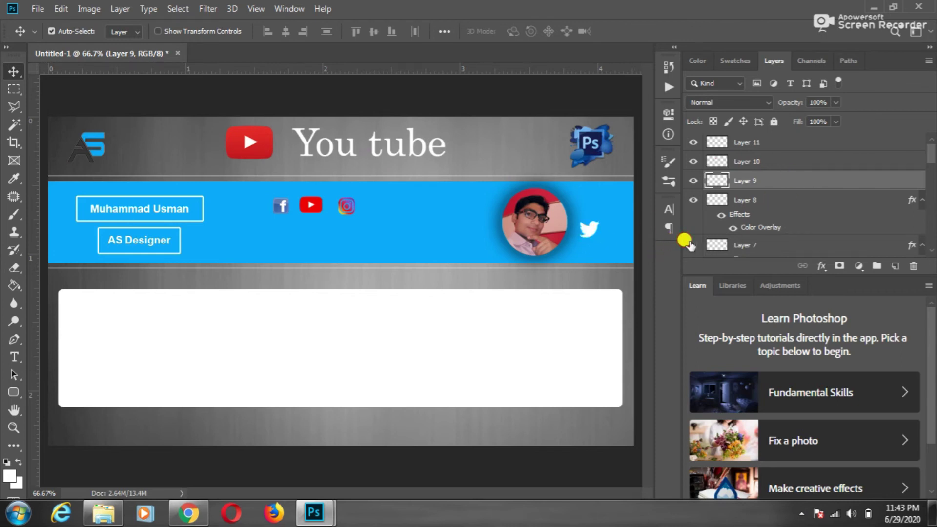
Select the Facebook, YouTube and Instagram icons together and lower them to the stripe's middle.
{"action": "scroll", "coordinate": [825, 232], "scroll_direction": "down", "scroll_amount": 1}
{"action": "scroll", "coordinate": [808, 232], "scroll_direction": "down", "scroll_amount": 2}
{"action": "left_click", "coordinate": [768, 187]}
{"action": "scroll", "coordinate": [770, 156], "scroll_direction": "up", "scroll_amount": 1}
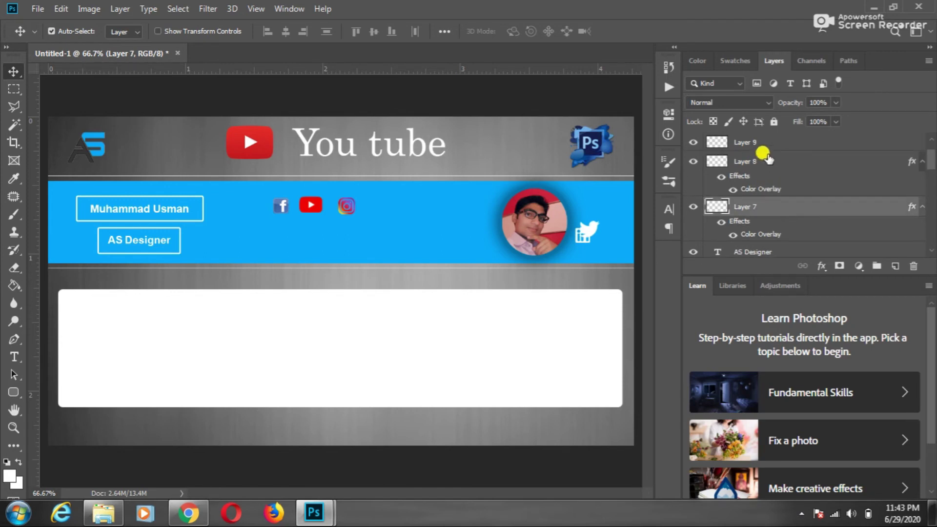
{"action": "scroll", "coordinate": [768, 159], "scroll_direction": "up", "scroll_amount": 1}
{"action": "left_click", "coordinate": [769, 159]}
{"action": "scroll", "coordinate": [773, 160], "scroll_direction": "up", "scroll_amount": 1}
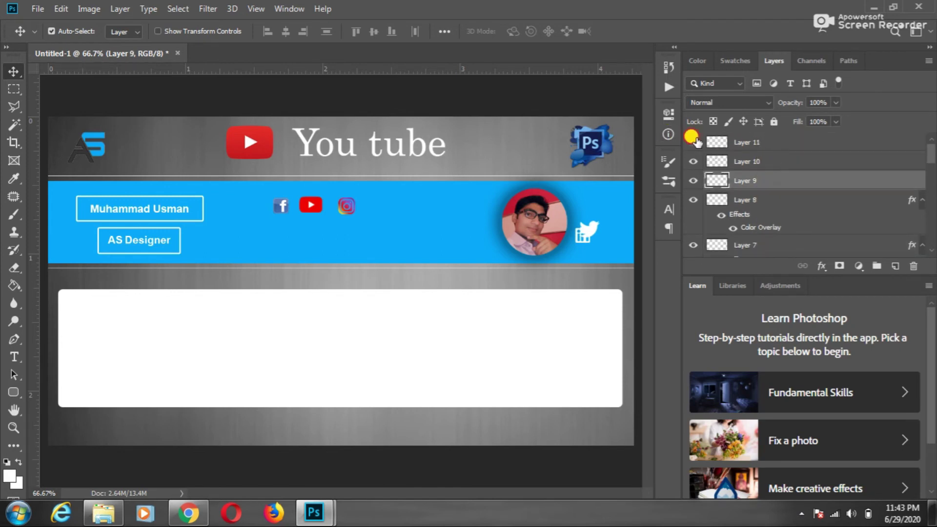
{"action": "left_click", "coordinate": [749, 142], "text": "shift"}
{"action": "key", "text": "shift+Down"}
{"action": "key", "text": "shift+Down"}
{"action": "key", "text": "shift+Down"}
{"action": "key", "text": "shift+Down"}
{"action": "key", "text": "shift+Down"}
{"action": "key", "text": "shift+Down"}
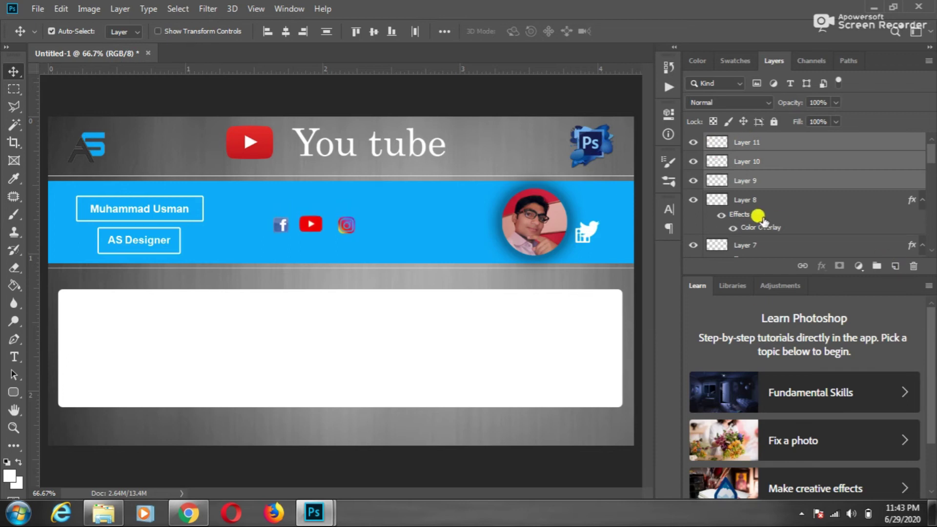
Place the Twitter icon after Instagram and the LinkedIn icon after Twitter.
{"action": "left_click", "coordinate": [536, 208]}
{"action": "left_click_drag", "start_coordinate": [590, 235], "coordinate": [382, 233]}
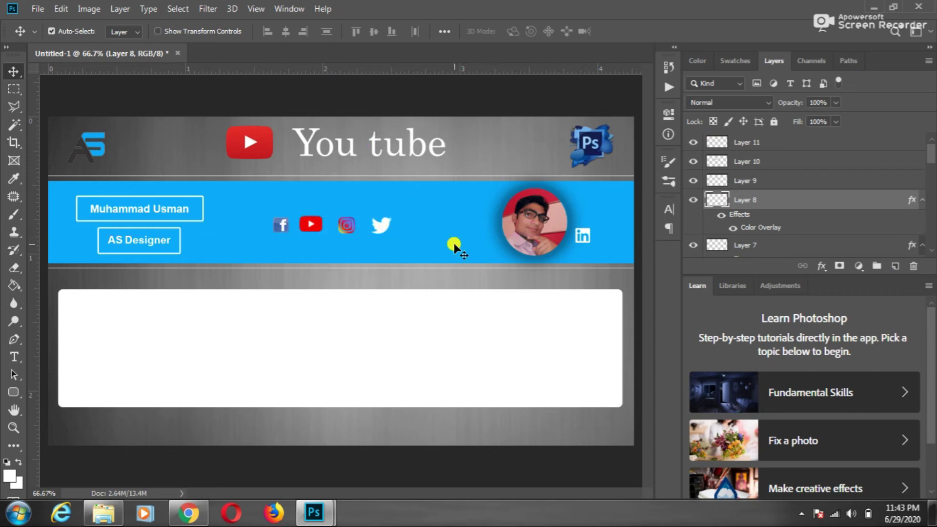
{"action": "left_click", "coordinate": [821, 244]}
{"action": "left_click_drag", "start_coordinate": [581, 236], "coordinate": [407, 227]}
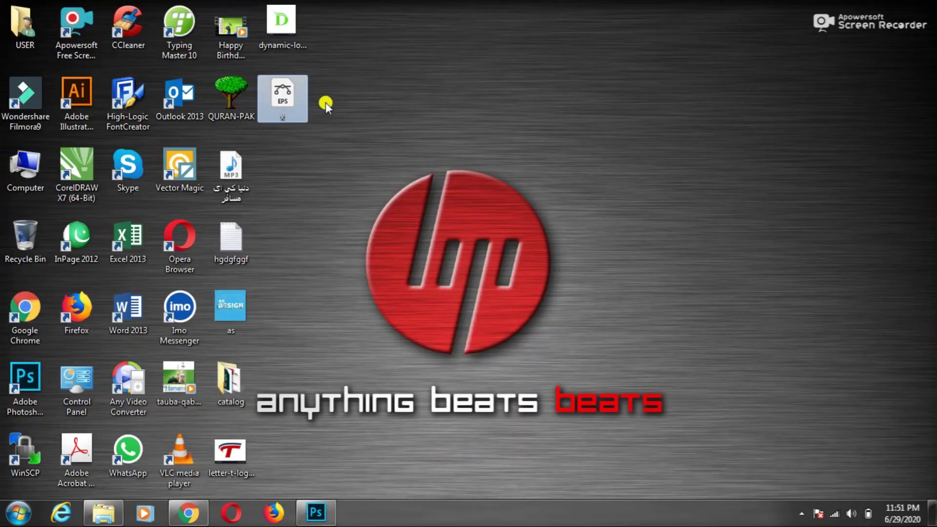
Open and rasterize x.eps, then copy its heading text into the Untitled-1 banner.
{"action": "double_click", "coordinate": [283, 97]}
{"action": "left_click", "coordinate": [560, 122]}
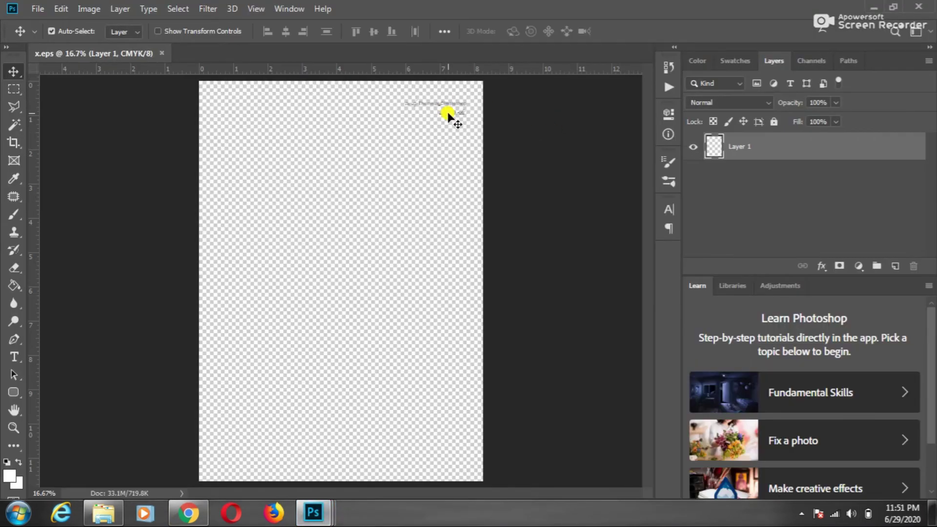
{"action": "left_click", "coordinate": [446, 441]}
{"action": "mouse_move", "coordinate": [399, 105]}
{"action": "left_mouse_down"}
{"action": "mouse_move", "coordinate": [621, 229]}
{"action": "mouse_move", "coordinate": [496, 417]}
{"action": "left_mouse_up"}
Enlarge and shift the Urdu/English heading so it fills the white panel.
{"action": "key", "text": "ctrl+t"}
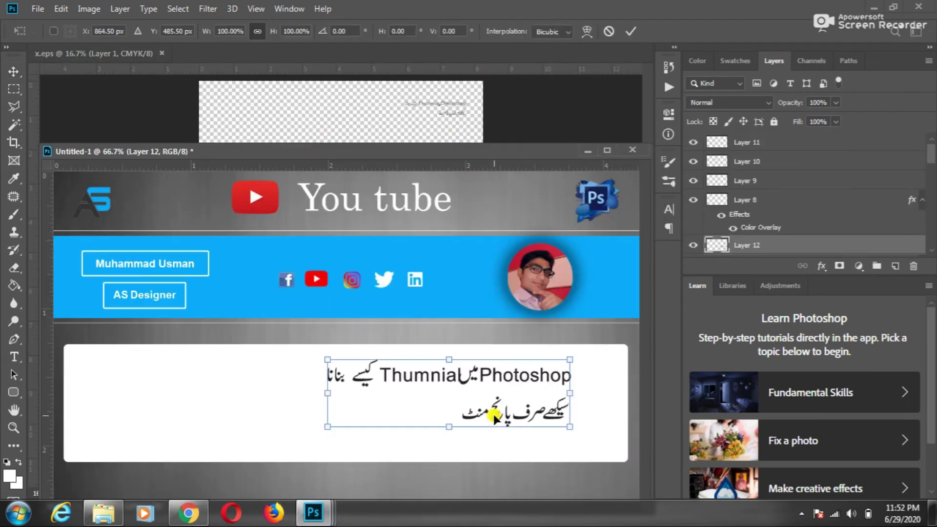
{"action": "left_click_drag", "start_coordinate": [570, 427], "coordinate": [713, 466]}
{"action": "left_click_drag", "start_coordinate": [634, 386], "coordinate": [495, 378]}
{"action": "key", "text": "Return"}
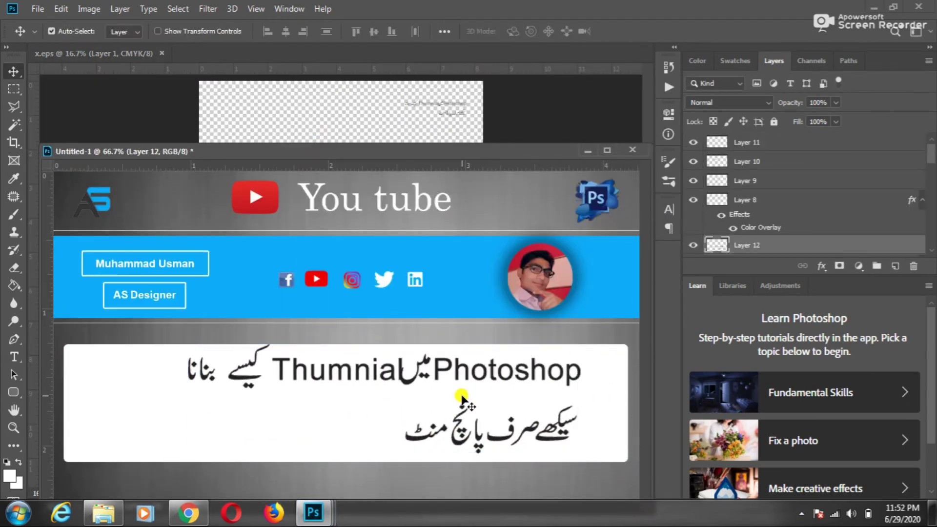
{"action": "key", "text": "z"}
{"action": "left_click", "coordinate": [406, 387]}
{"action": "left_click", "coordinate": [430, 346]}
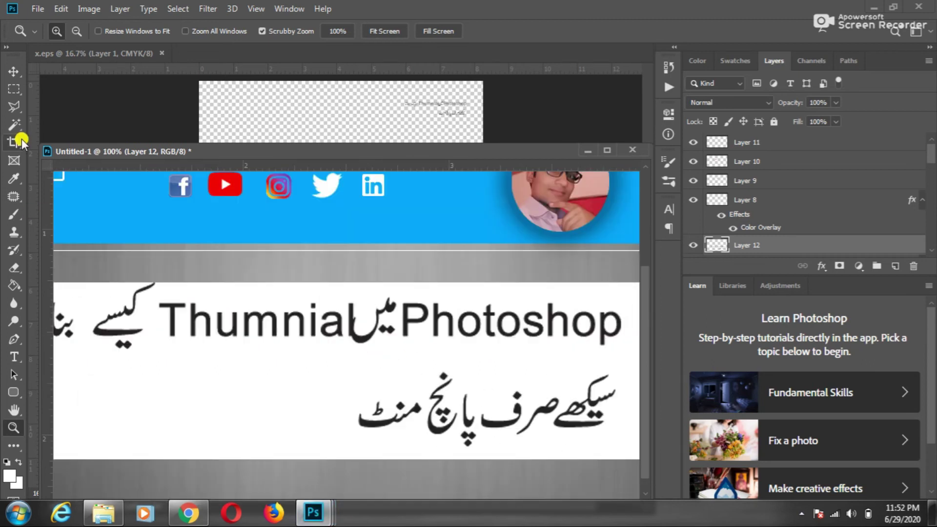
Erase the word Photoshop from the pasted heading.
{"action": "key", "text": "m"}
{"action": "left_click_drag", "start_coordinate": [400, 298], "coordinate": [638, 351]}
{"action": "key", "text": "Delete"}
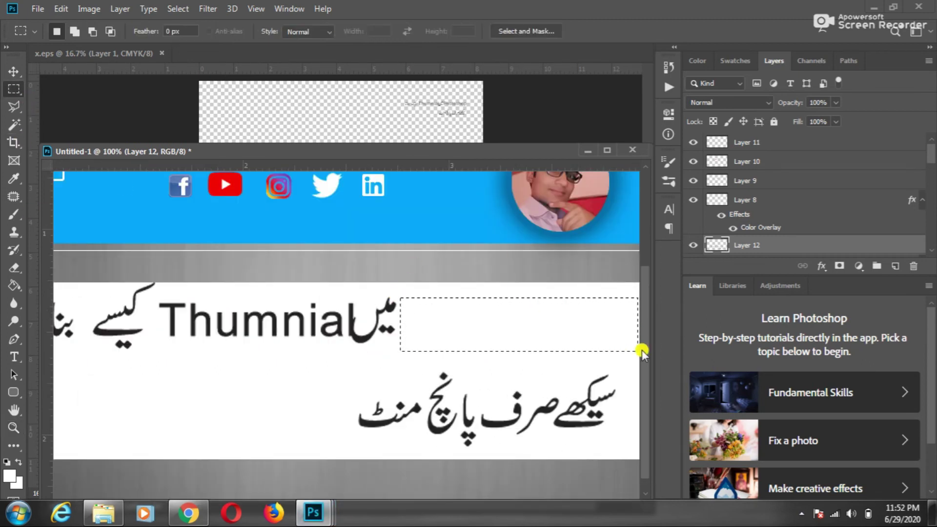
{"action": "key", "text": "v"}
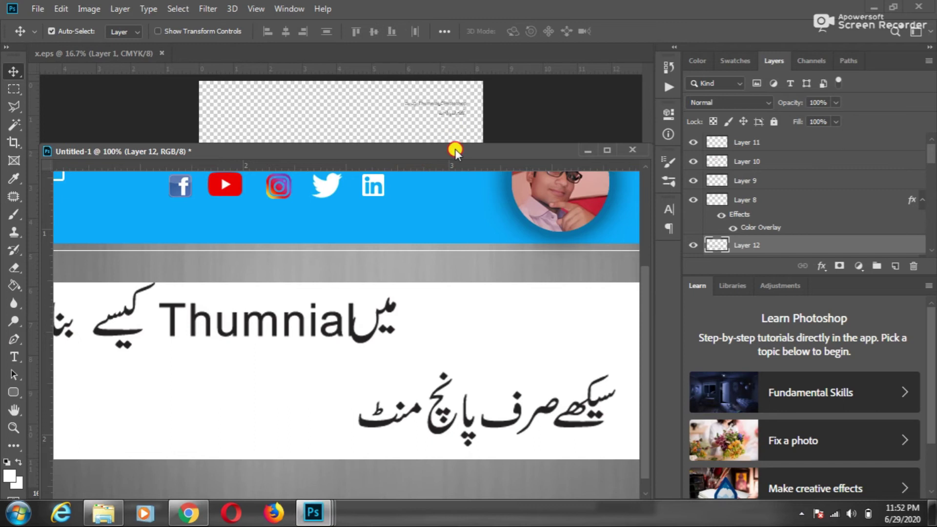
{"action": "left_click_drag", "start_coordinate": [455, 151], "coordinate": [473, 100]}
{"action": "left_click_drag", "start_coordinate": [444, 455], "coordinate": [388, 458]}
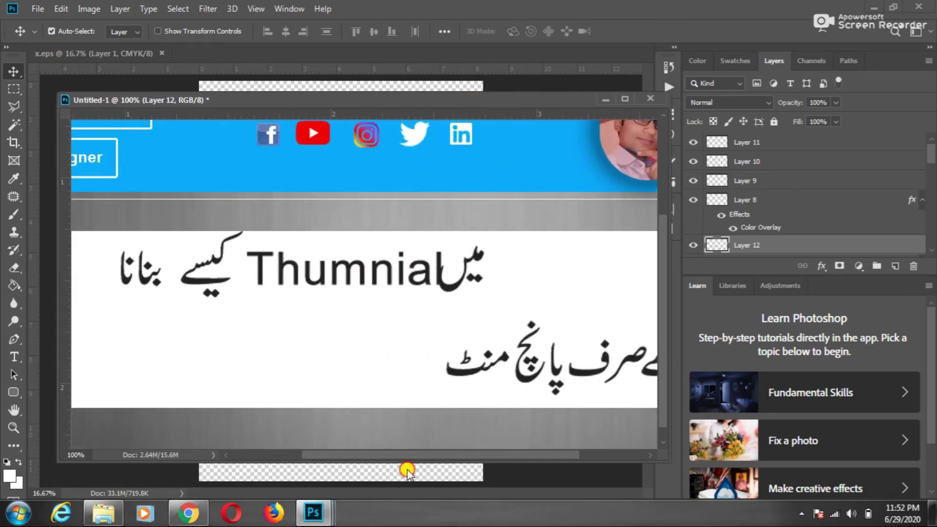
Erase Thumnial, then bring the styled Photoshop text from Thumnail 6.psd into the panel.
{"action": "left_click", "coordinate": [322, 291]}
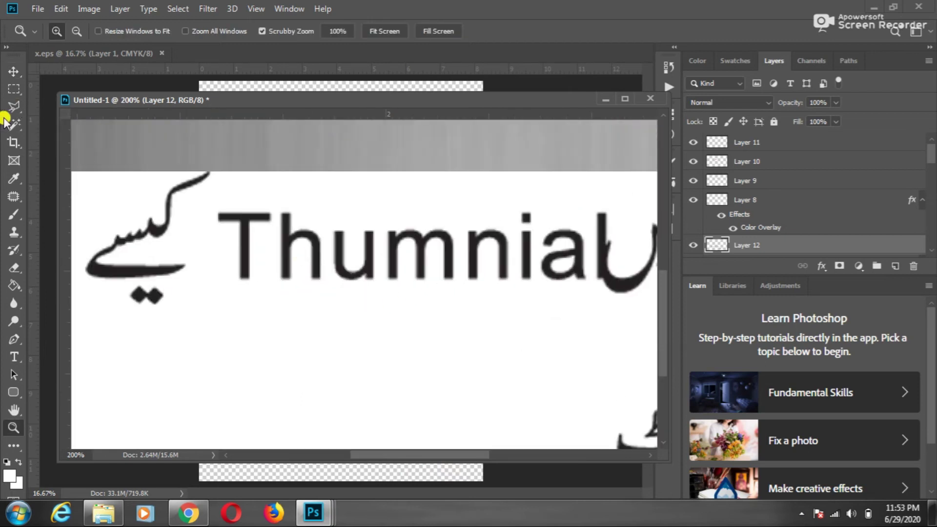
{"action": "left_click", "coordinate": [14, 106]}
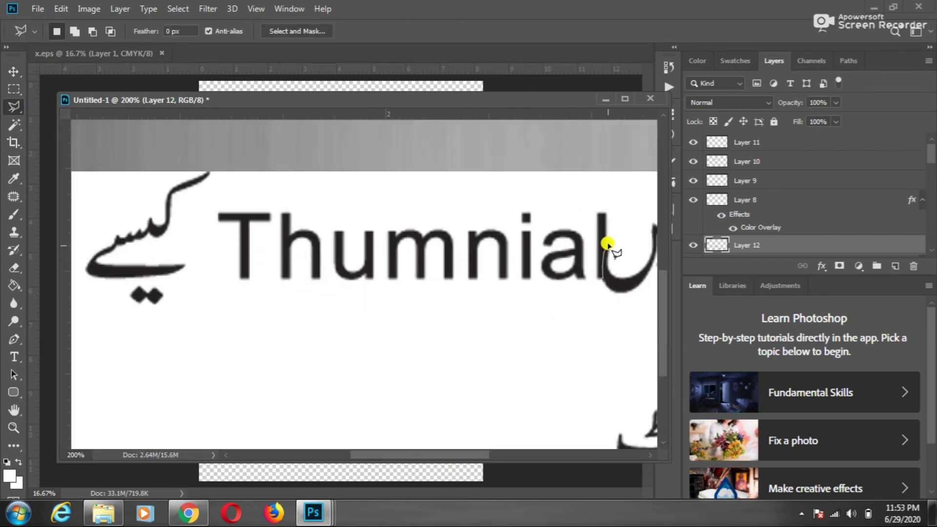
{"action": "double_click", "coordinate": [589, 326]}
{"action": "key", "text": "Delete"}
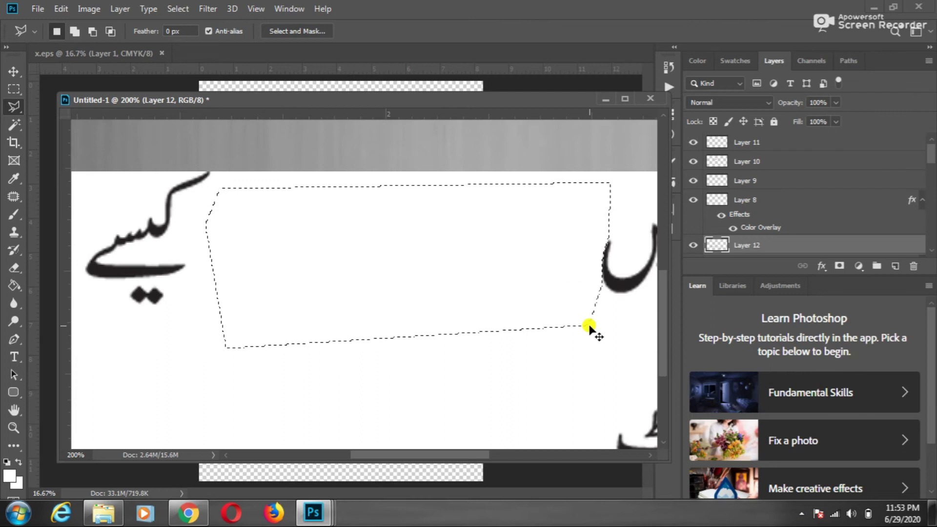
{"action": "key", "text": "ctrl+d"}
{"action": "key", "text": "v"}
{"action": "key", "text": "ctrl+minus"}
{"action": "key", "text": "ctrl+minus"}
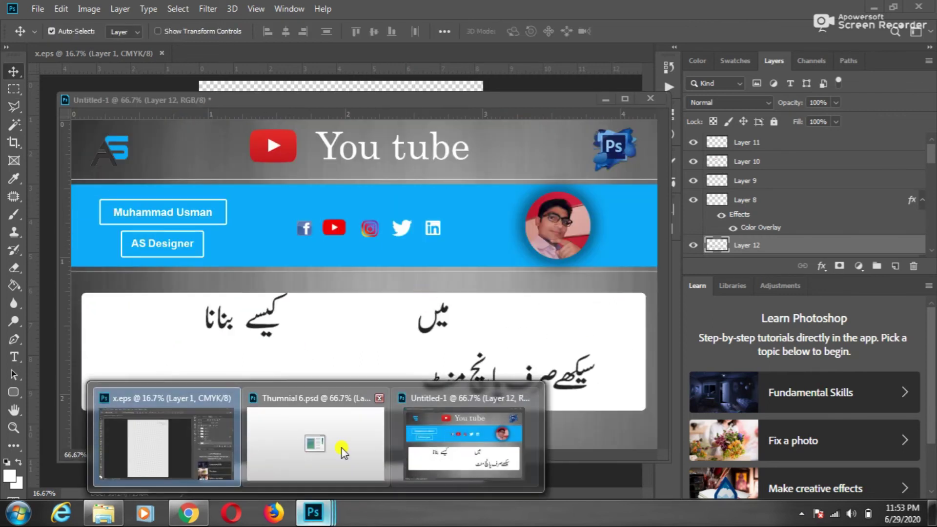
{"action": "left_click", "coordinate": [308, 445]}
{"action": "mouse_move", "coordinate": [105, 310]}
{"action": "left_mouse_down"}
{"action": "mouse_move", "coordinate": [513, 354]}
{"action": "mouse_move", "coordinate": [634, 355]}
{"action": "left_mouse_up"}
Copy the Banner text layer from Thumnail 6.psd and retype it as 'Thumnail'.
{"action": "left_click", "coordinate": [29, 273]}
{"action": "left_click_drag", "start_coordinate": [293, 397], "coordinate": [354, 322]}
{"action": "double_click", "coordinate": [717, 143]}
{"action": "type", "text": "Thum"}
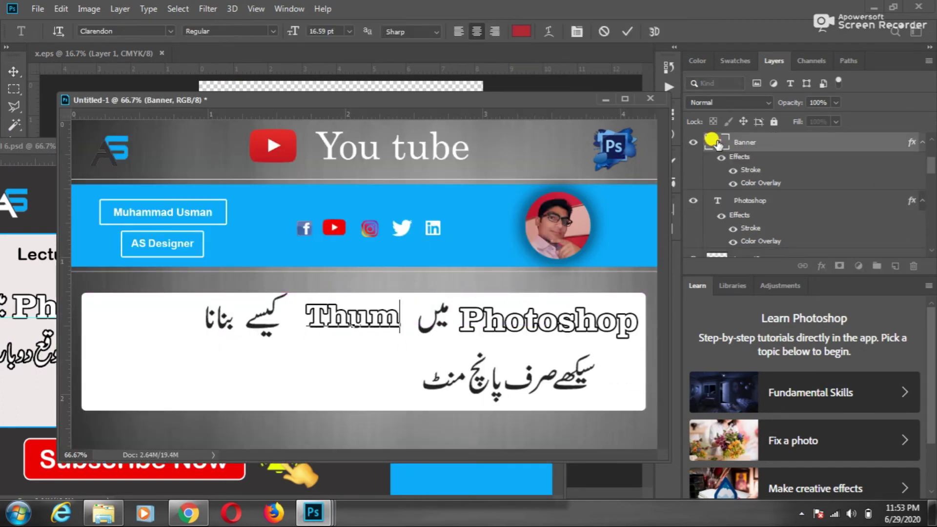
{"action": "type", "text": "nail"}
{"action": "key", "text": "ctrl+Return"}
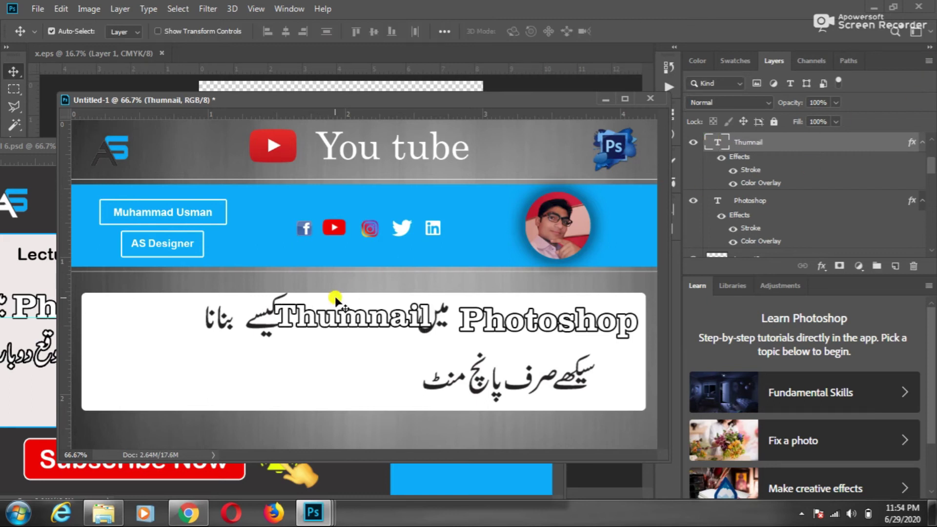
Shift the Urdu words کیسے بنانا and the Thumnail word left to space the line.
{"action": "key", "text": "m"}
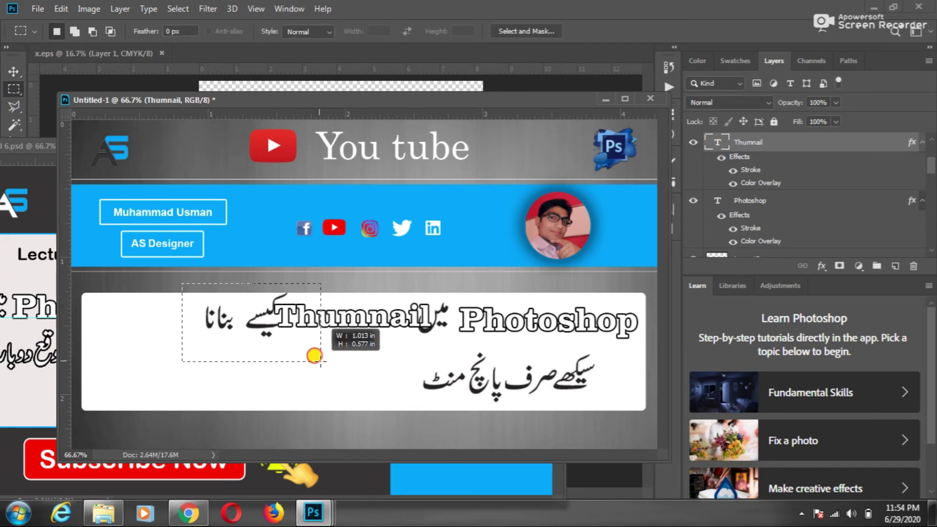
{"action": "scroll", "coordinate": [805, 185], "scroll_direction": "up", "scroll_amount": 3}
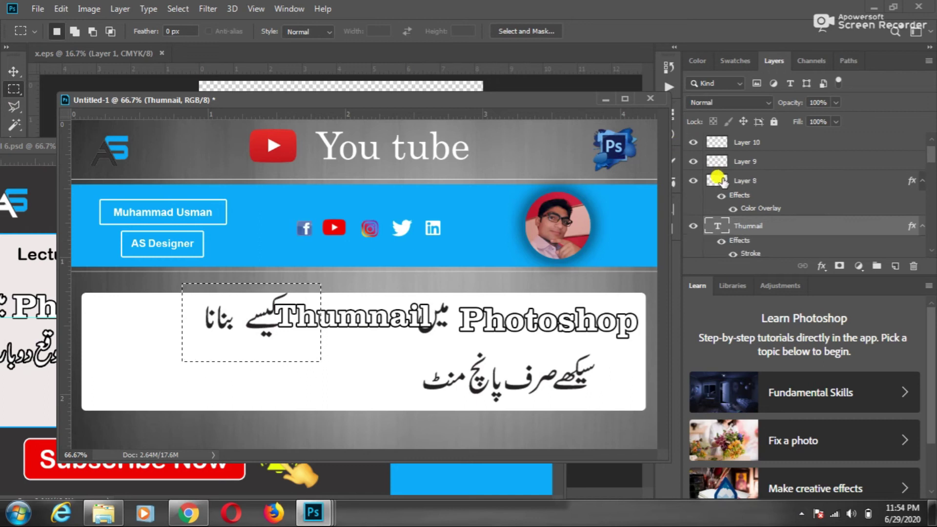
{"action": "scroll", "coordinate": [693, 161], "scroll_direction": "down", "scroll_amount": 5}
{"action": "left_click", "coordinate": [737, 228]}
{"action": "key", "text": "v"}
{"action": "mouse_move", "coordinate": [225, 317]}
{"action": "left_mouse_down"}
{"action": "mouse_move", "coordinate": [339, 285]}
{"action": "mouse_move", "coordinate": [217, 325]}
{"action": "left_mouse_up"}
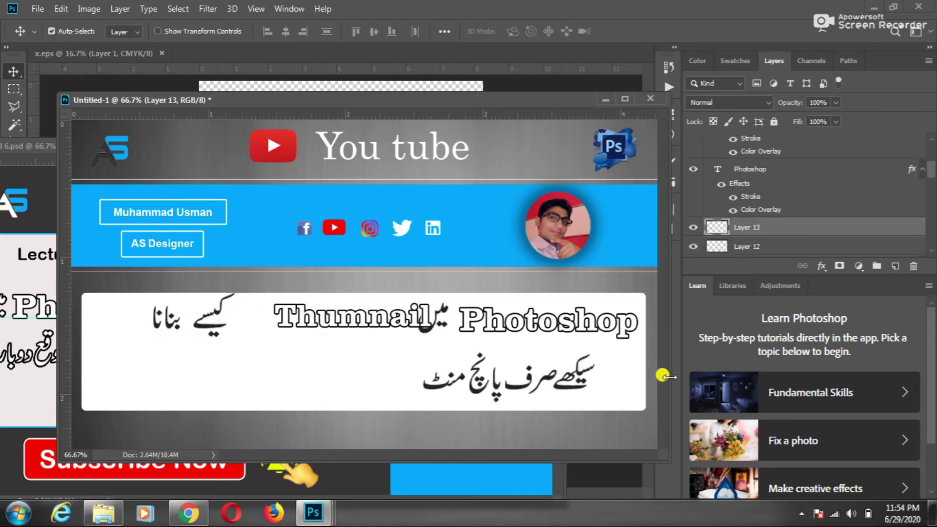
{"action": "left_click_drag", "start_coordinate": [410, 317], "coordinate": [381, 317]}
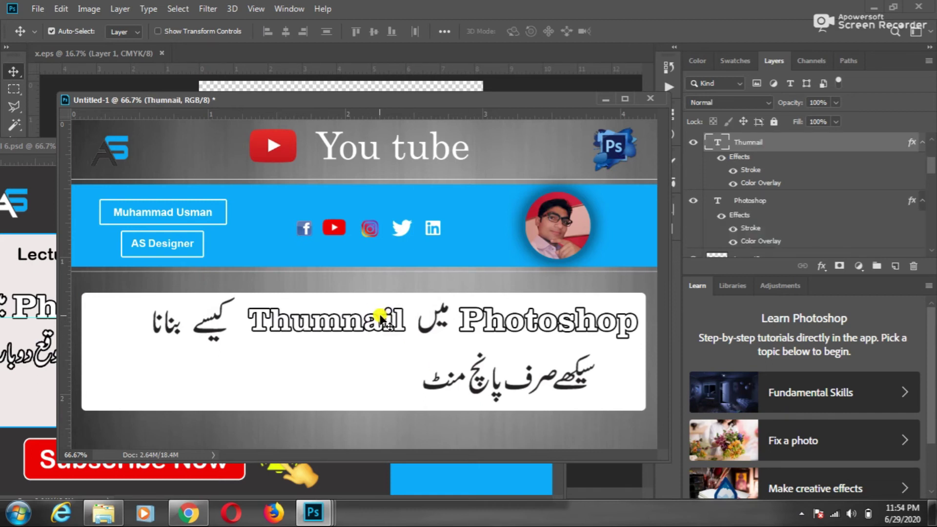
Select Layer 13 with the Urdu words and nudge it slightly right.
{"action": "right_click", "coordinate": [210, 314]}
{"action": "left_click", "coordinate": [232, 334]}
{"action": "right_click", "coordinate": [203, 320]}
{"action": "left_click", "coordinate": [244, 326]}
{"action": "key", "text": "shift+Right"}
{"action": "key", "text": "shift+Right"}
{"action": "key", "text": "shift+Right"}
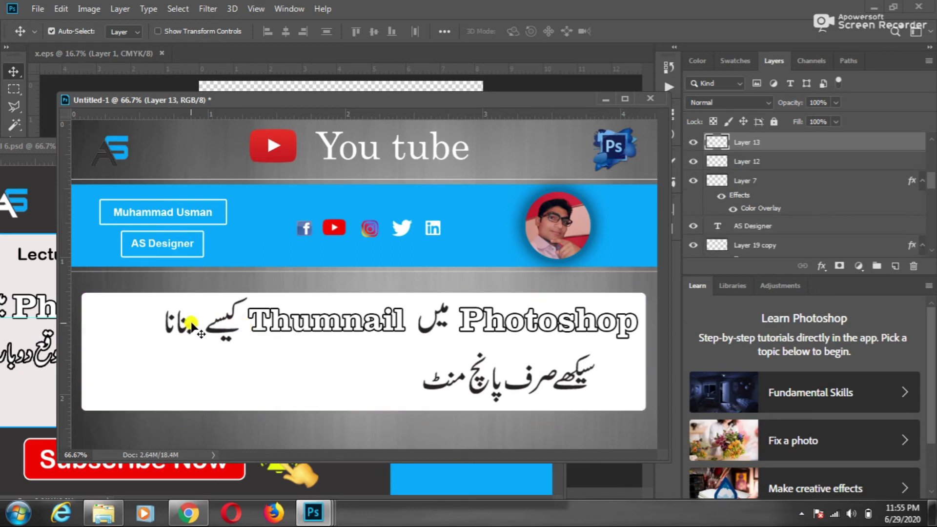
Cut the word بنانا onto its own layer and raise it in line with the heading.
{"action": "key", "text": "m"}
{"action": "left_click_drag", "start_coordinate": [206, 303], "coordinate": [152, 344]}
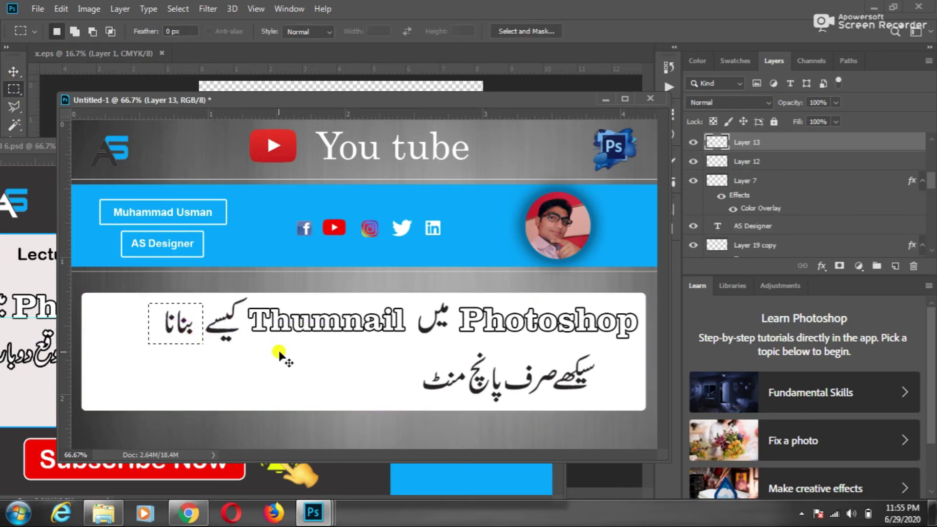
{"action": "key", "text": "ctrl+shift+j"}
{"action": "key", "text": "v"}
{"action": "mouse_move", "coordinate": [281, 355]}
{"action": "left_mouse_down"}
{"action": "mouse_move", "coordinate": [363, 301]}
{"action": "mouse_move", "coordinate": [183, 336]}
{"action": "left_mouse_up"}
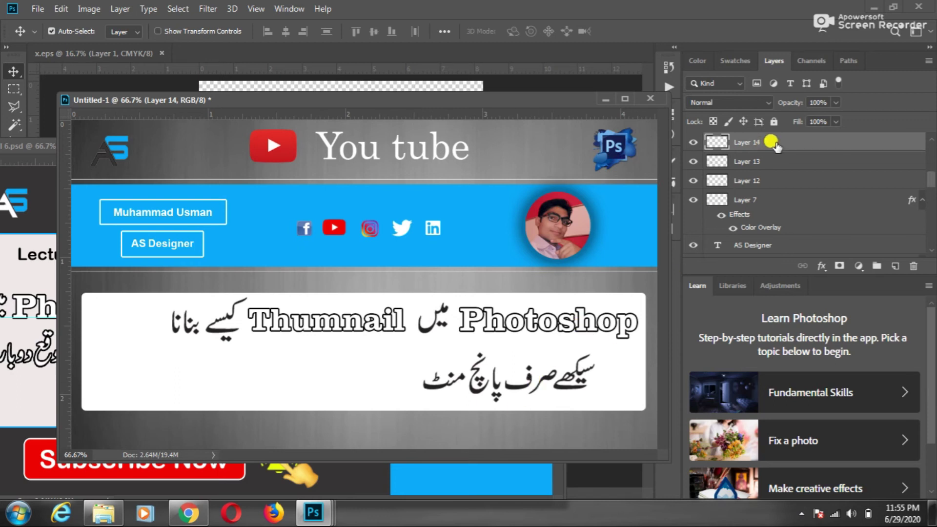
Give Layer 14 a white colour overlay and an outline stroke.
{"action": "double_click", "coordinate": [776, 144]}
{"action": "left_click", "coordinate": [419, 327]}
{"action": "left_click", "coordinate": [709, 190]}
{"action": "left_click", "coordinate": [864, 185]}
{"action": "left_click", "coordinate": [463, 257]}
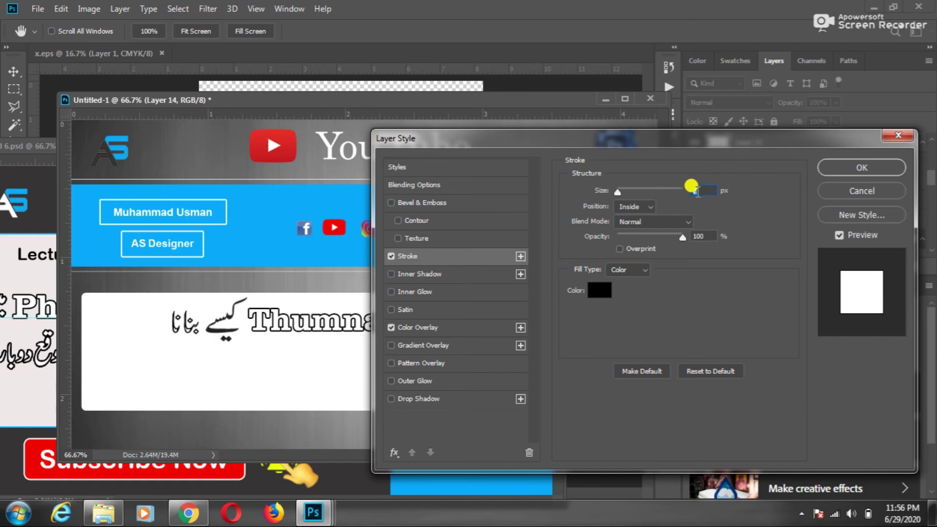
{"action": "key", "text": "Return"}
Apply the same stroke and white colour overlay to Layer 13.
{"action": "double_click", "coordinate": [763, 205]}
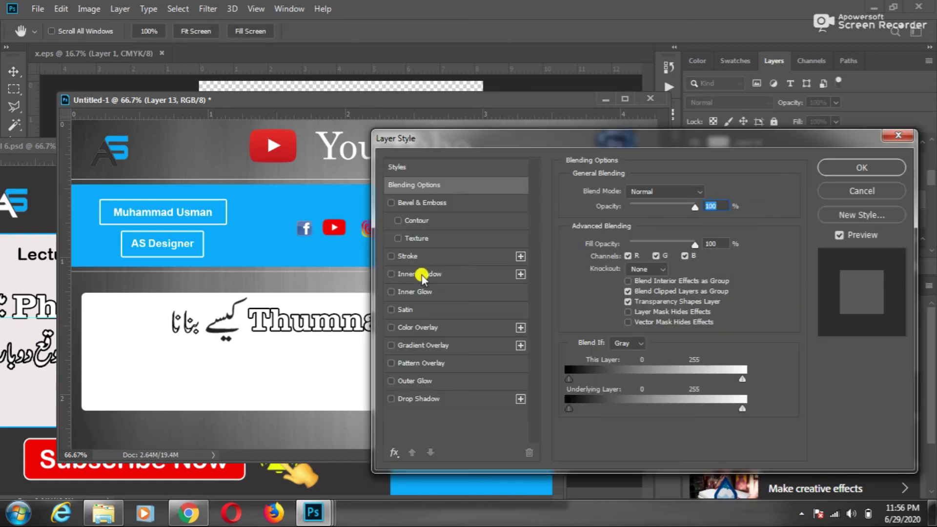
{"action": "left_click", "coordinate": [410, 257]}
{"action": "left_click", "coordinate": [414, 327]}
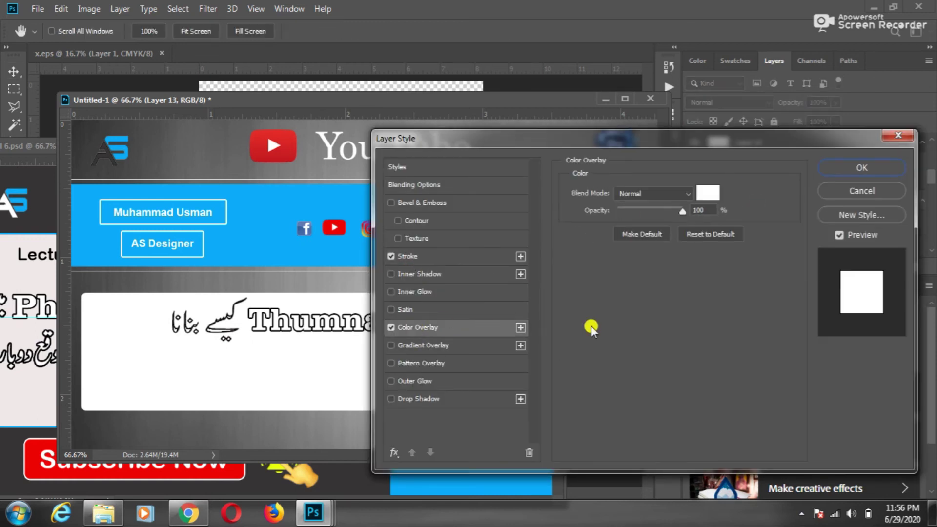
{"action": "key", "text": "Return"}
Add the stroke and white colour overlay to Layer 12, then select the second Urdu line.
{"action": "scroll", "coordinate": [686, 240], "scroll_direction": "down", "scroll_amount": 1}
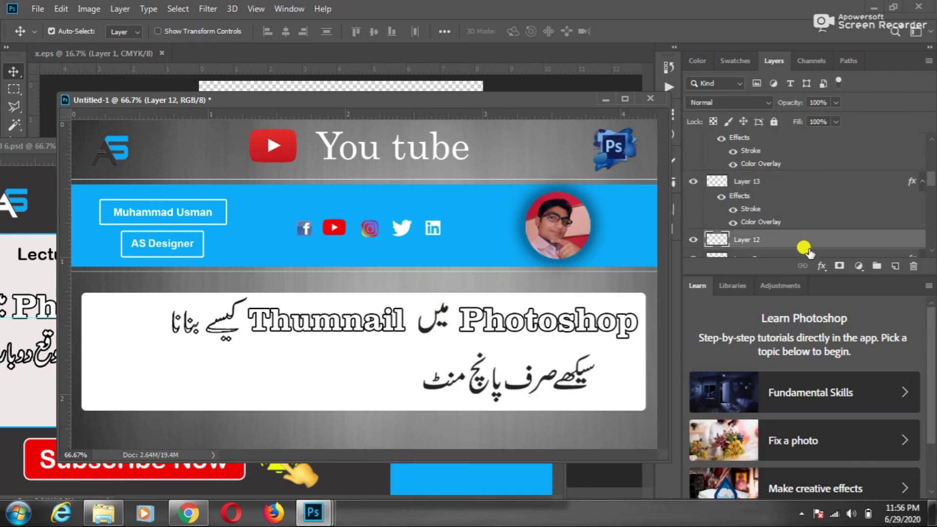
{"action": "double_click", "coordinate": [803, 244]}
{"action": "left_click", "coordinate": [418, 328]}
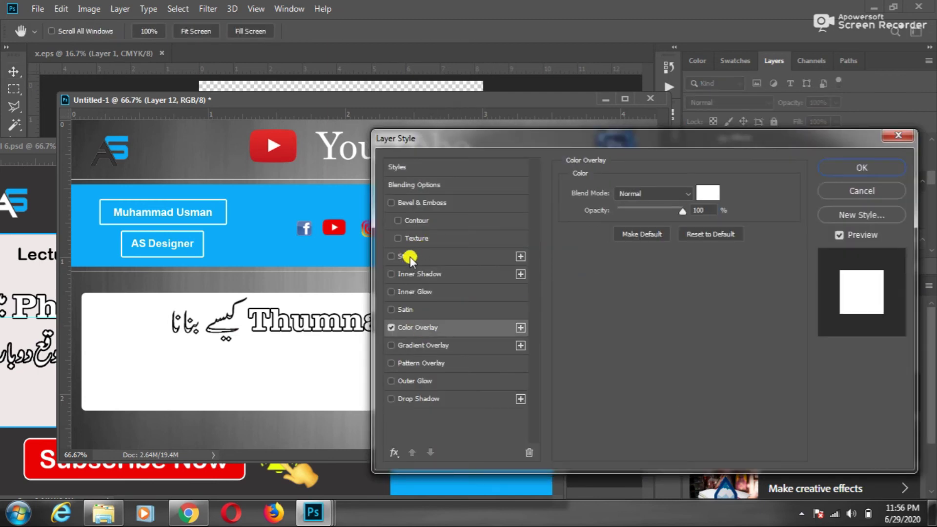
{"action": "left_click", "coordinate": [410, 257]}
{"action": "key", "text": "Return"}
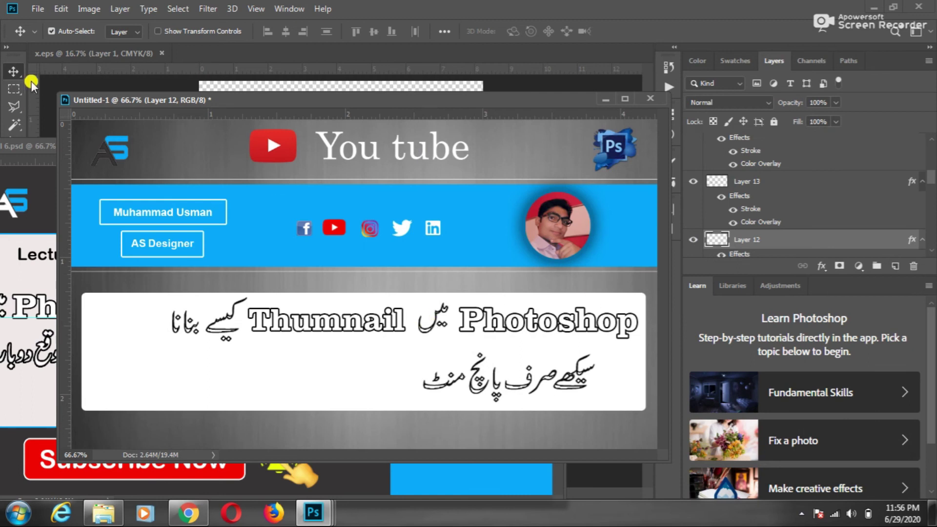
{"action": "key", "text": "m"}
{"action": "left_click_drag", "start_coordinate": [407, 351], "coordinate": [611, 411]}
Duplicate the second Urdu line onto a new layer and move it upward.
{"action": "key", "text": "ctrl+j"}
{"action": "key", "text": "v"}
{"action": "mouse_move", "coordinate": [548, 401]}
{"action": "left_mouse_down"}
{"action": "mouse_move", "coordinate": [401, 302]}
{"action": "mouse_move", "coordinate": [600, 383]}
{"action": "left_mouse_up"}
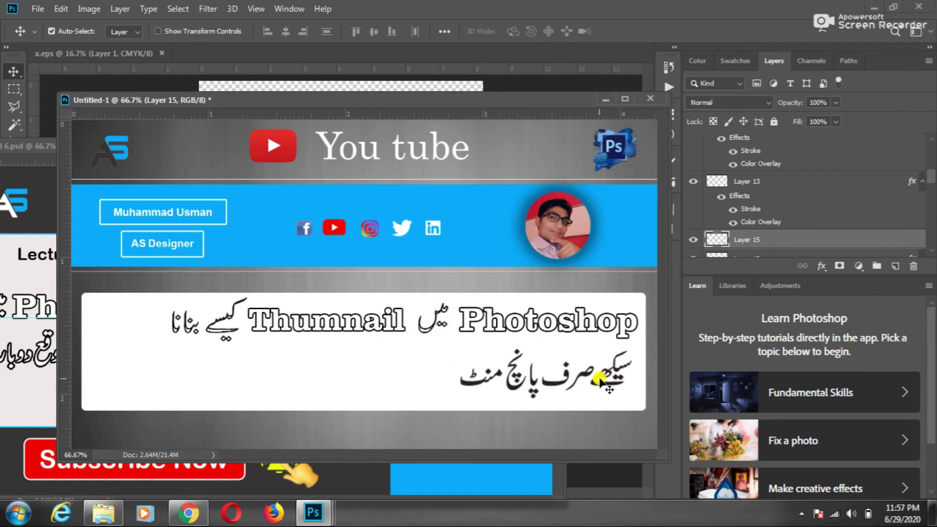
{"action": "double_click", "coordinate": [783, 239]}
{"action": "left_click", "coordinate": [440, 252]}
{"action": "key", "text": "Escape"}
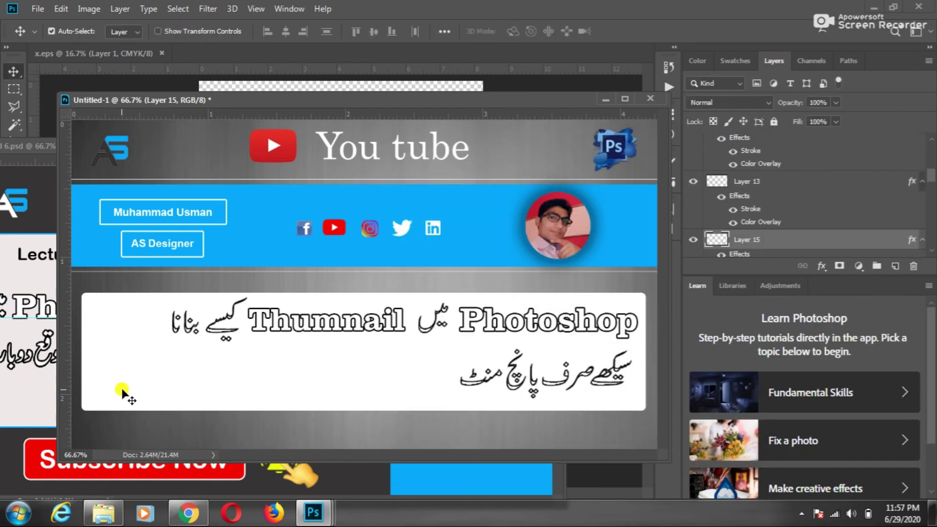
Copy the Subscribe Now button from the older banner into the white panel.
{"action": "left_click", "coordinate": [189, 470]}
{"action": "mouse_move", "coordinate": [189, 470]}
{"action": "left_mouse_down"}
{"action": "mouse_move", "coordinate": [643, 233]}
{"action": "mouse_move", "coordinate": [229, 388]}
{"action": "left_mouse_up"}
{"action": "key", "text": "ctrl+t"}
{"action": "key", "text": "Return"}
Copy the bell graphic beside the Subscribe button and dock the banner as a tab.
{"action": "left_click", "coordinate": [292, 474]}
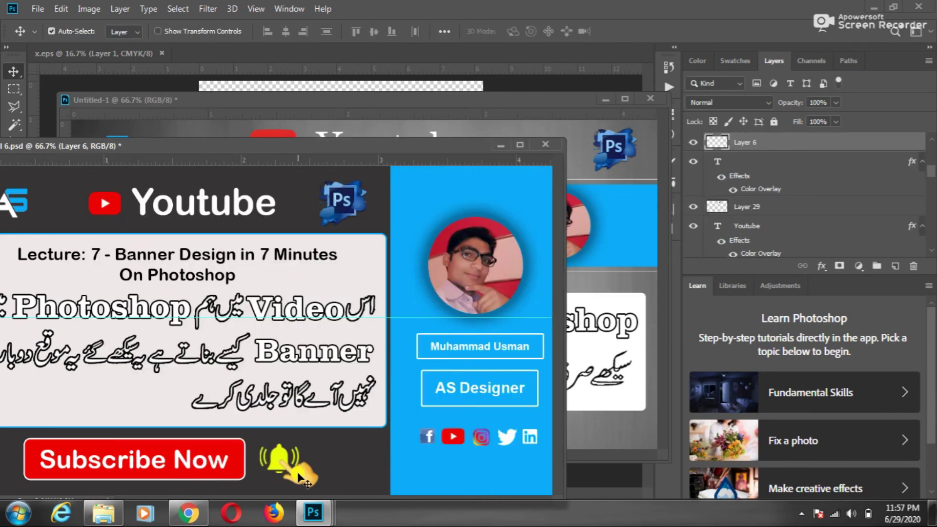
{"action": "left_click", "coordinate": [280, 457], "text": "shift"}
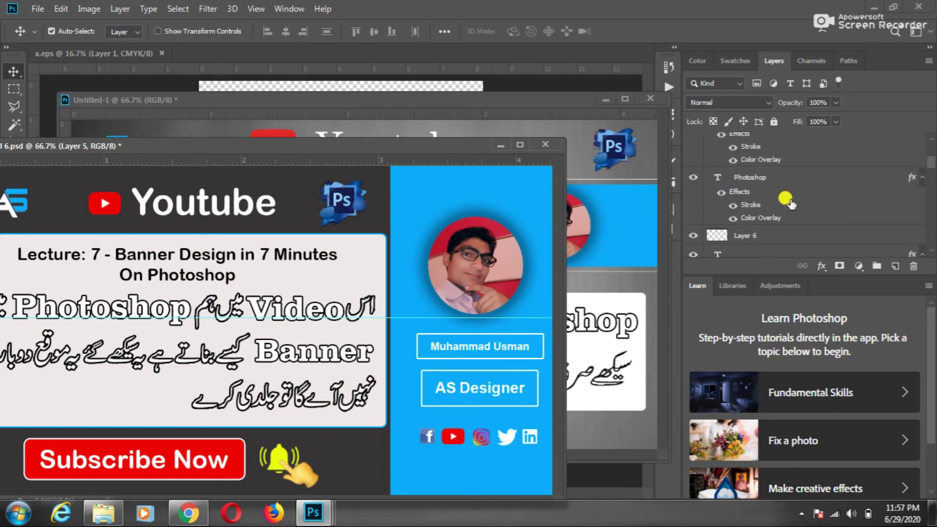
{"action": "left_click_drag", "start_coordinate": [287, 472], "coordinate": [403, 385]}
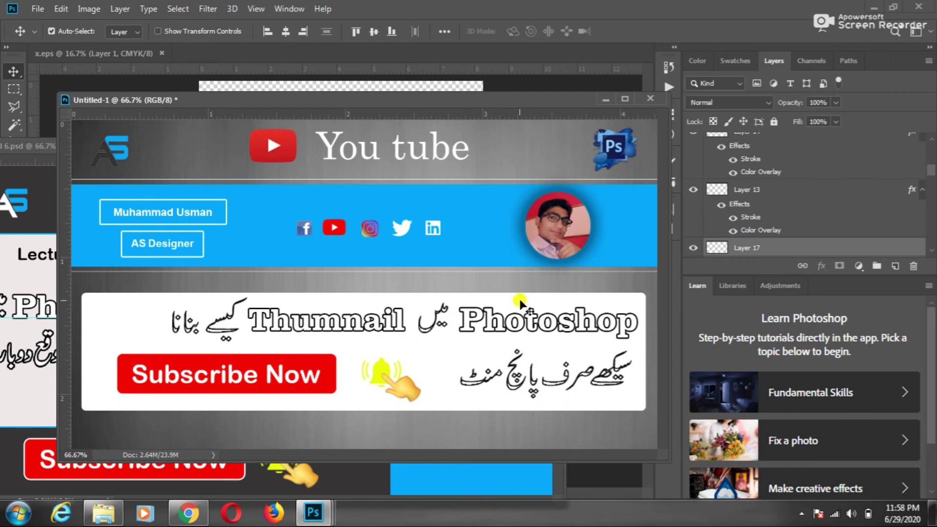
{"action": "left_click_drag", "start_coordinate": [332, 100], "coordinate": [358, 54]}
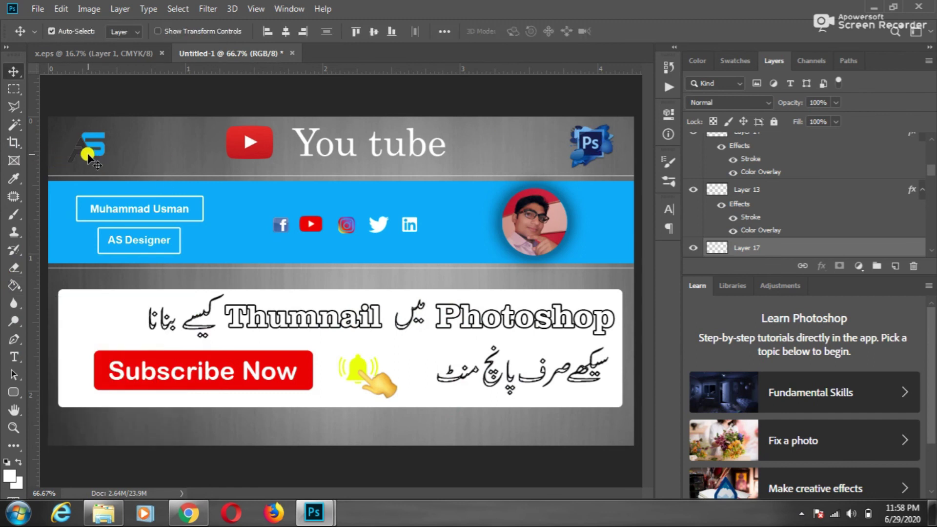
{"action": "left_click", "coordinate": [92, 155]}
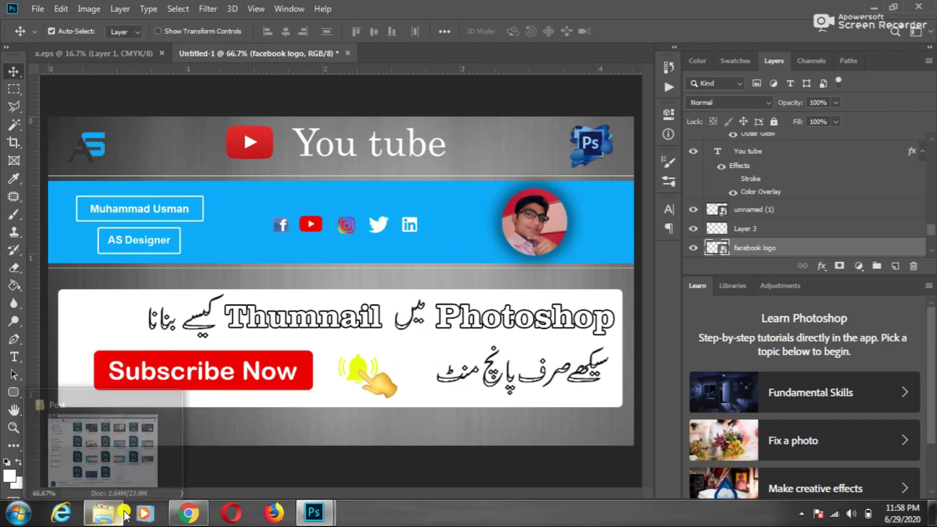
In Chrome, browse the Facebook profile page to find a featured photo.
{"action": "left_click", "coordinate": [188, 512]}
{"action": "left_click", "coordinate": [498, 62]}
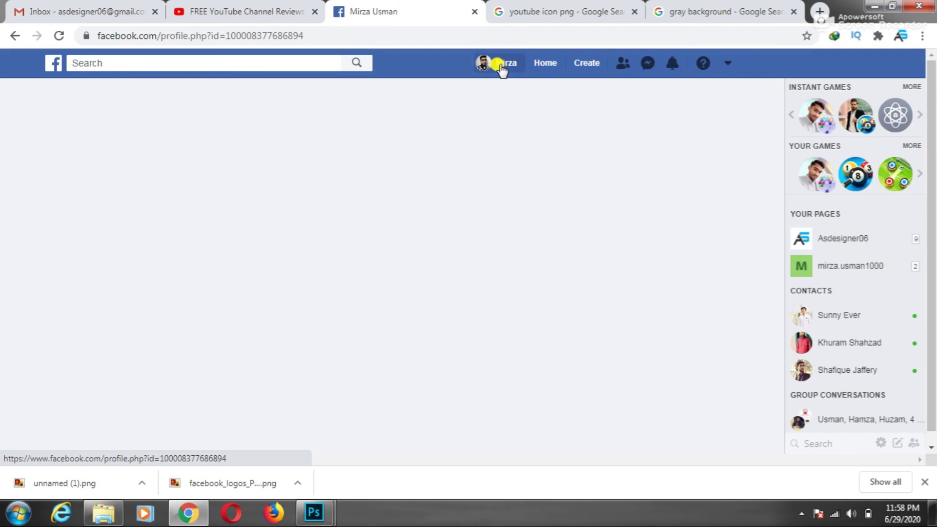
{"action": "scroll", "coordinate": [463, 238], "scroll_direction": "down", "scroll_amount": 3}
{"action": "scroll", "coordinate": [475, 209], "scroll_direction": "down", "scroll_amount": 3}
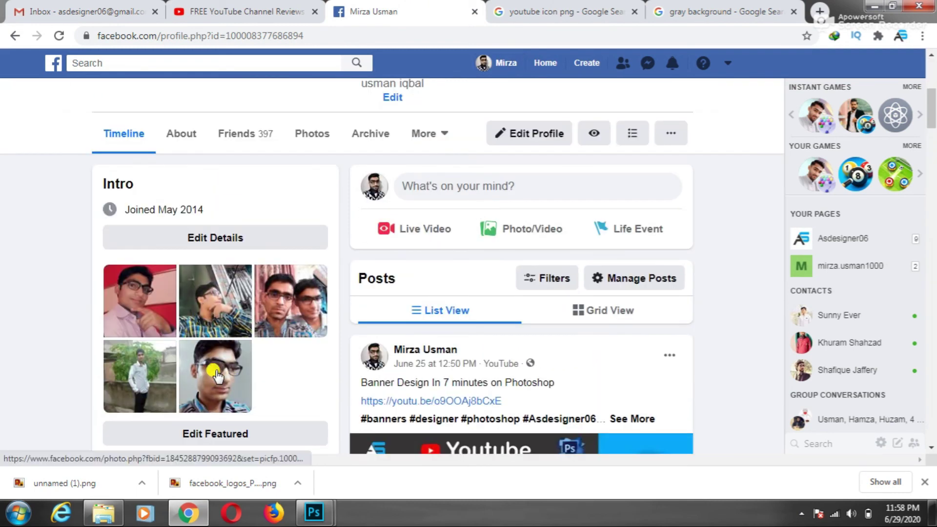
{"action": "scroll", "coordinate": [228, 340], "scroll_direction": "down", "scroll_amount": 4}
{"action": "scroll", "coordinate": [227, 340], "scroll_direction": "down", "scroll_amount": 3}
{"action": "scroll", "coordinate": [234, 317], "scroll_direction": "down", "scroll_amount": 4}
{"action": "scroll", "coordinate": [242, 292], "scroll_direction": "down", "scroll_amount": 3}
{"action": "scroll", "coordinate": [249, 274], "scroll_direction": "down", "scroll_amount": 5}
{"action": "scroll", "coordinate": [248, 274], "scroll_direction": "up", "scroll_amount": 5}
{"action": "scroll", "coordinate": [481, 234], "scroll_direction": "up", "scroll_amount": 4}
Save a featured profile photo and drag the downloaded jpg into the Photoshop banner.
{"action": "left_click", "coordinate": [495, 234]}
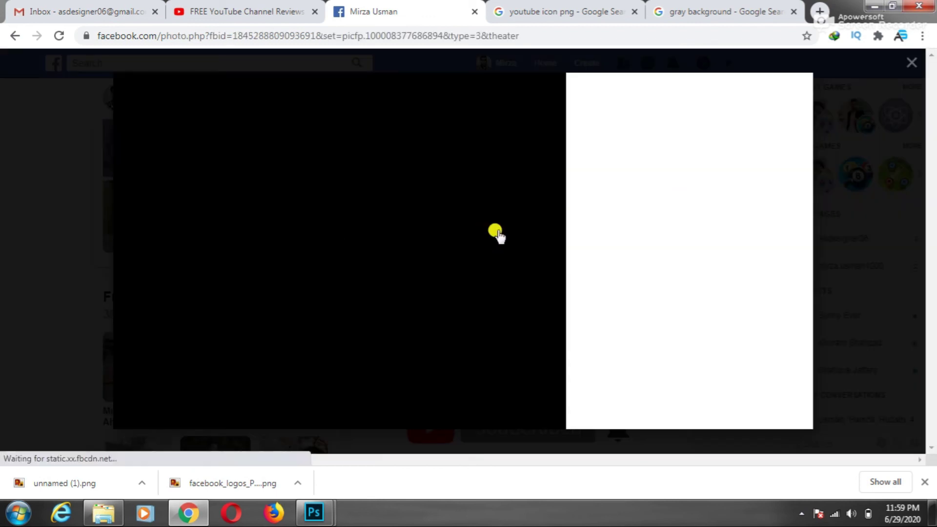
{"action": "right_click", "coordinate": [364, 273]}
{"action": "left_click", "coordinate": [364, 266]}
{"action": "left_click", "coordinate": [353, 306]}
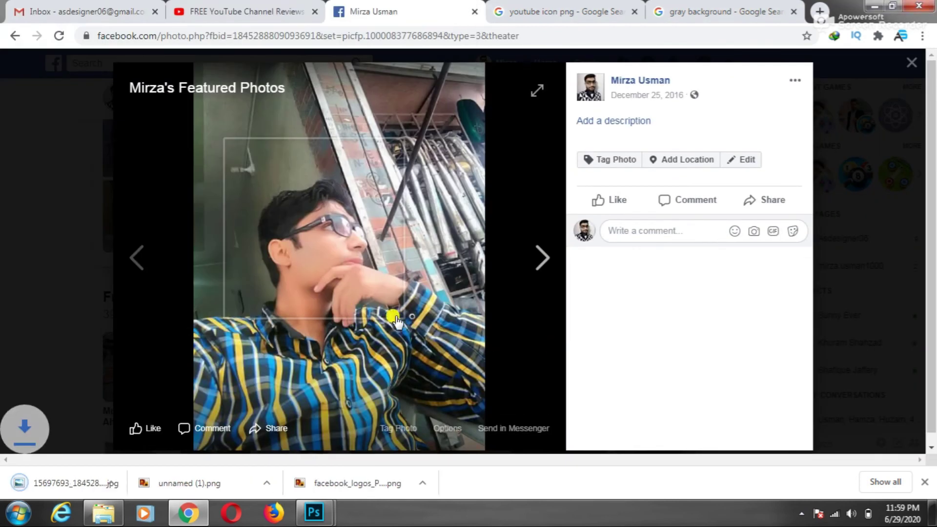
{"action": "left_click_drag", "start_coordinate": [43, 478], "coordinate": [546, 207]}
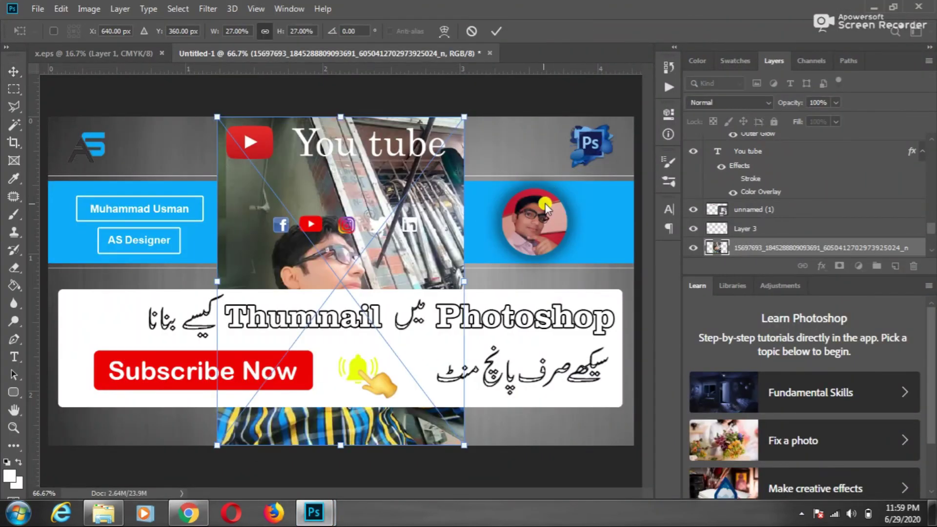
Place the photo and move its layer directly above the circle layer.
{"action": "key", "text": "Return"}
{"action": "left_click", "coordinate": [761, 146]}
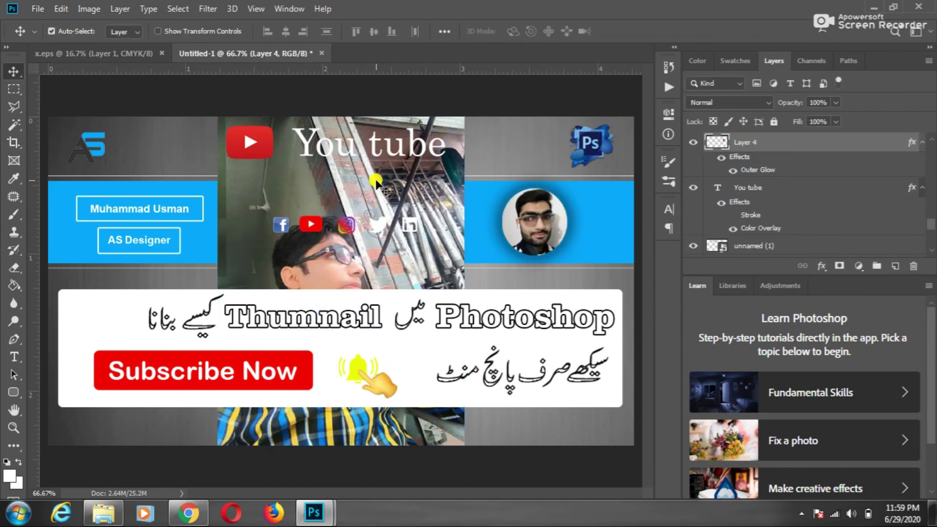
{"action": "left_click_drag", "start_coordinate": [376, 183], "coordinate": [545, 166]}
{"action": "mouse_move", "coordinate": [810, 248]}
{"action": "left_mouse_down"}
{"action": "mouse_move", "coordinate": [791, 207]}
{"action": "mouse_move", "coordinate": [795, 244]}
{"action": "left_mouse_up"}
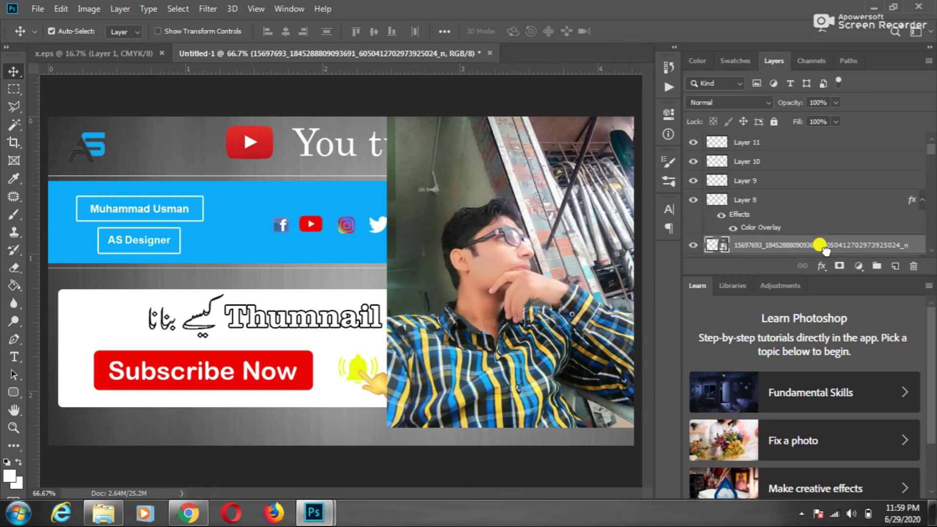
{"action": "scroll", "coordinate": [794, 244], "scroll_direction": "down", "scroll_amount": 2}
{"action": "left_click_drag", "start_coordinate": [777, 181], "coordinate": [780, 216]}
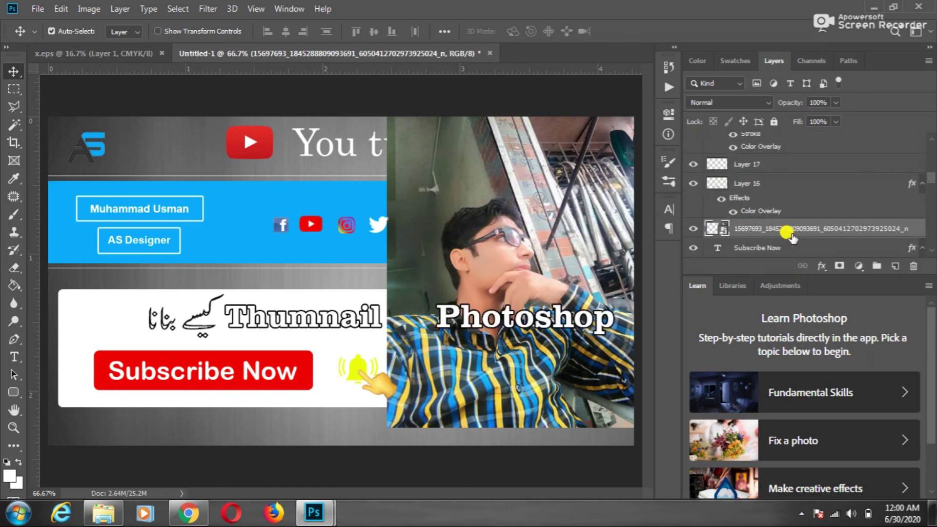
{"action": "mouse_move", "coordinate": [777, 215]}
{"action": "left_mouse_down"}
{"action": "mouse_move", "coordinate": [783, 222]}
{"action": "mouse_move", "coordinate": [755, 224]}
{"action": "mouse_move", "coordinate": [776, 209]}
{"action": "left_mouse_up"}
Clip the photo into the circle and position the face inside it.
{"action": "right_click", "coordinate": [770, 211]}
{"action": "left_click", "coordinate": [648, 240]}
{"action": "key", "text": "ctrl+t"}
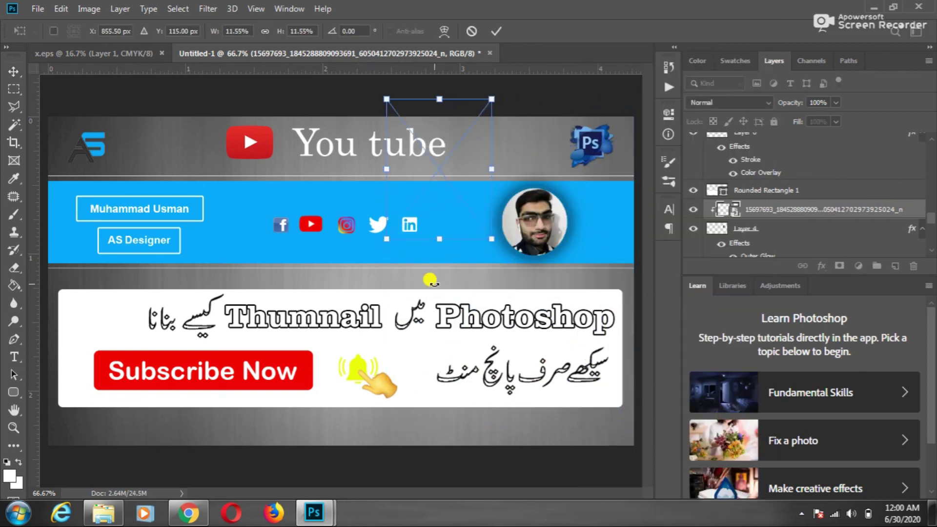
{"action": "mouse_move", "coordinate": [480, 210]}
{"action": "left_mouse_down"}
{"action": "mouse_move", "coordinate": [581, 264]}
{"action": "mouse_move", "coordinate": [559, 232]}
{"action": "left_mouse_up"}
{"action": "key", "text": "Return"}
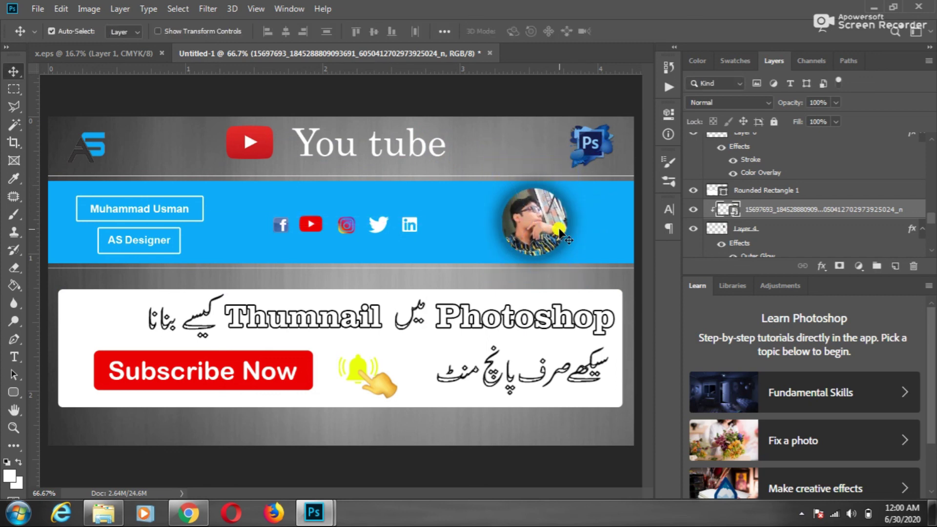
Select social icon Layers 8–11 and scale them up around their centre.
{"action": "key", "text": "alt+period"}
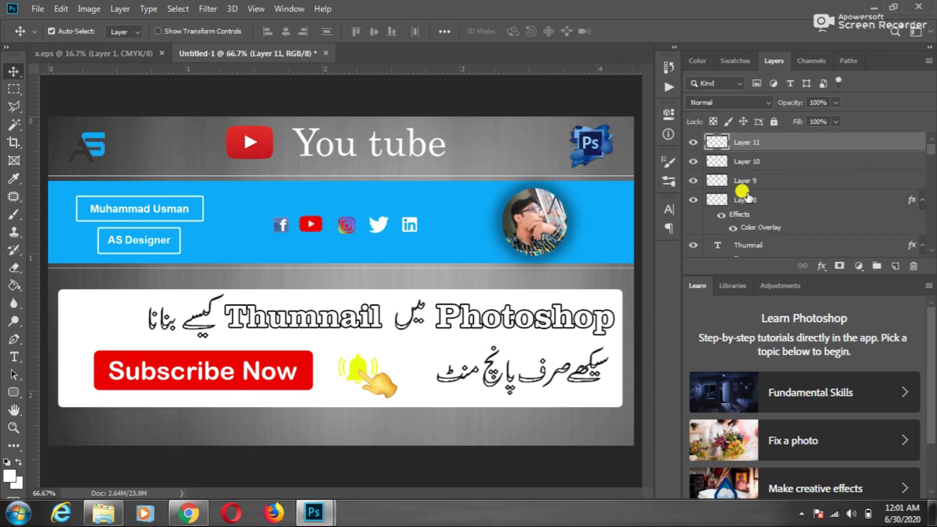
{"action": "key", "text": "Delete"}
{"action": "scroll", "coordinate": [793, 178], "scroll_direction": "down", "scroll_amount": 2}
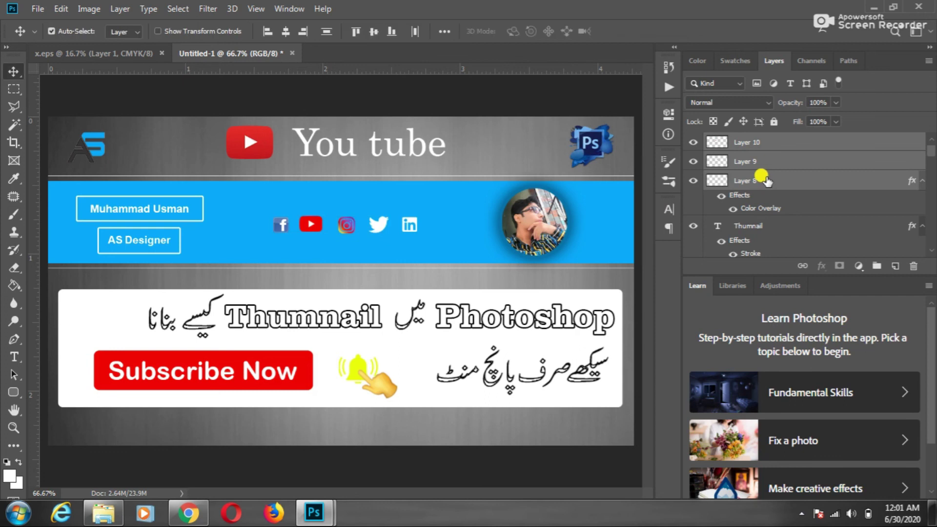
{"action": "scroll", "coordinate": [771, 183], "scroll_direction": "down", "scroll_amount": 1}
{"action": "scroll", "coordinate": [768, 183], "scroll_direction": "up", "scroll_amount": 3}
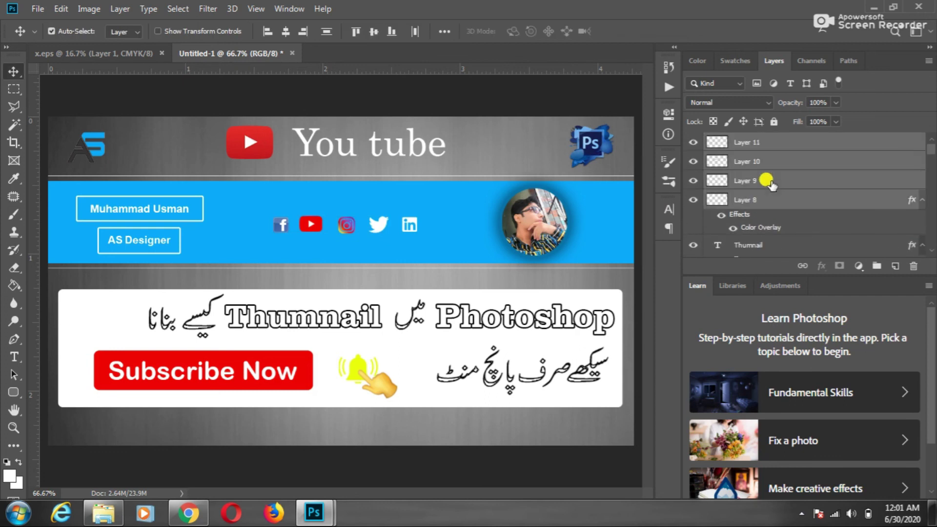
{"action": "scroll", "coordinate": [768, 183], "scroll_direction": "down", "scroll_amount": 2}
{"action": "scroll", "coordinate": [774, 180], "scroll_direction": "down", "scroll_amount": 1}
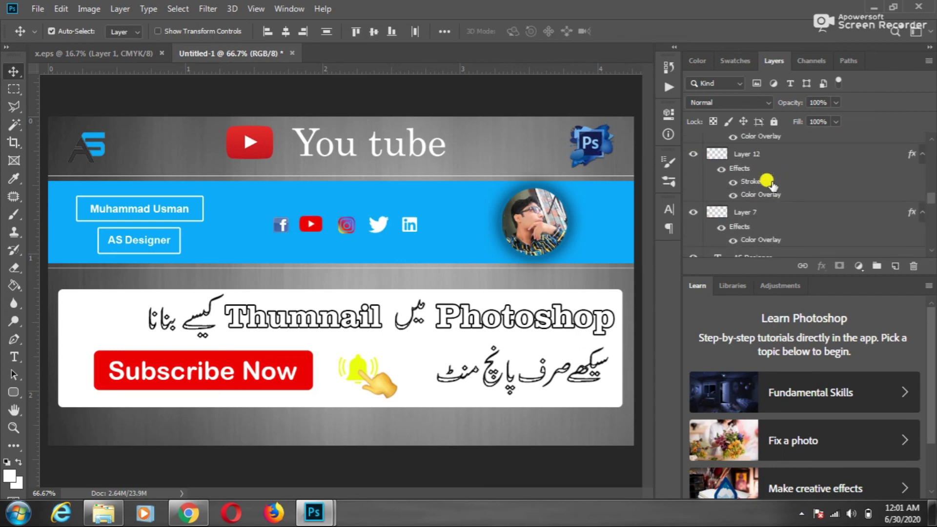
{"action": "key", "text": "ctrl+t"}
{"action": "left_click_drag", "start_coordinate": [412, 237], "coordinate": [449, 236]}
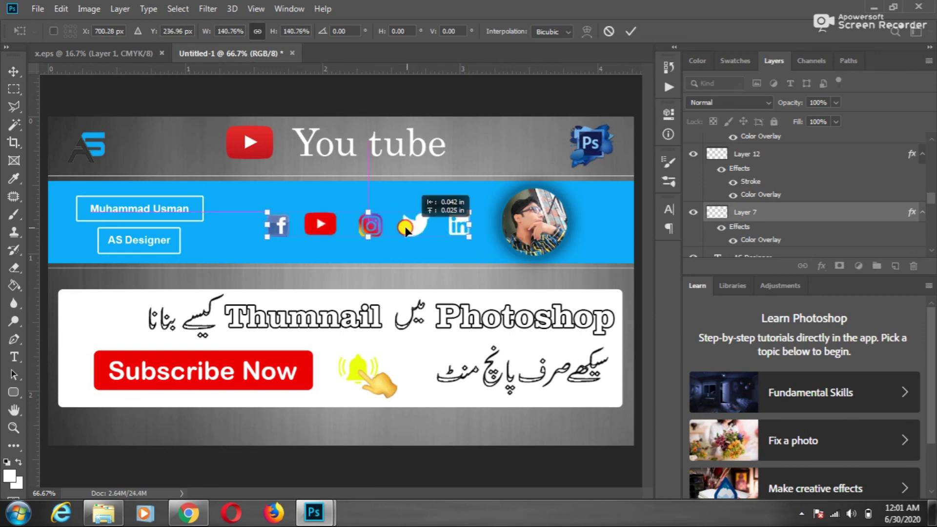
{"action": "key", "text": "Return"}
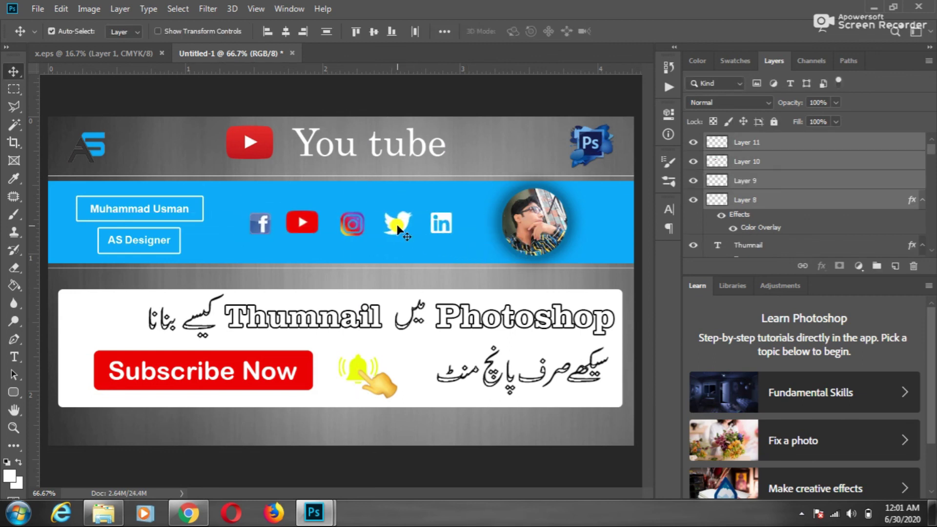
{"action": "left_click", "coordinate": [38, 9]}
Save the banner as Thumnail 8.psd in E:\Freelancing\Post in Photoshop format.
{"action": "left_click", "coordinate": [58, 149]}
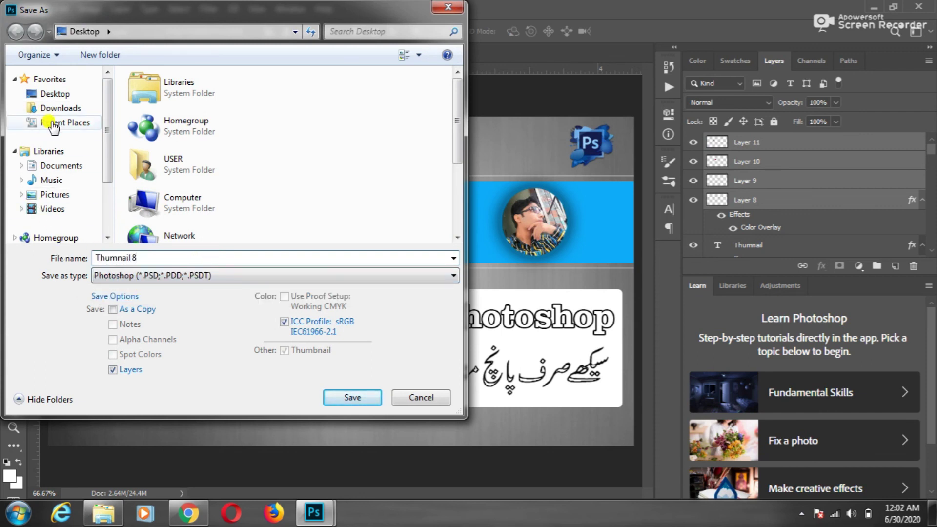
{"action": "scroll", "coordinate": [102, 147], "scroll_direction": "down", "scroll_amount": 3}
{"action": "left_click", "coordinate": [51, 201]}
{"action": "double_click", "coordinate": [176, 166]}
{"action": "double_click", "coordinate": [146, 94]}
{"action": "double_click", "coordinate": [242, 190]}
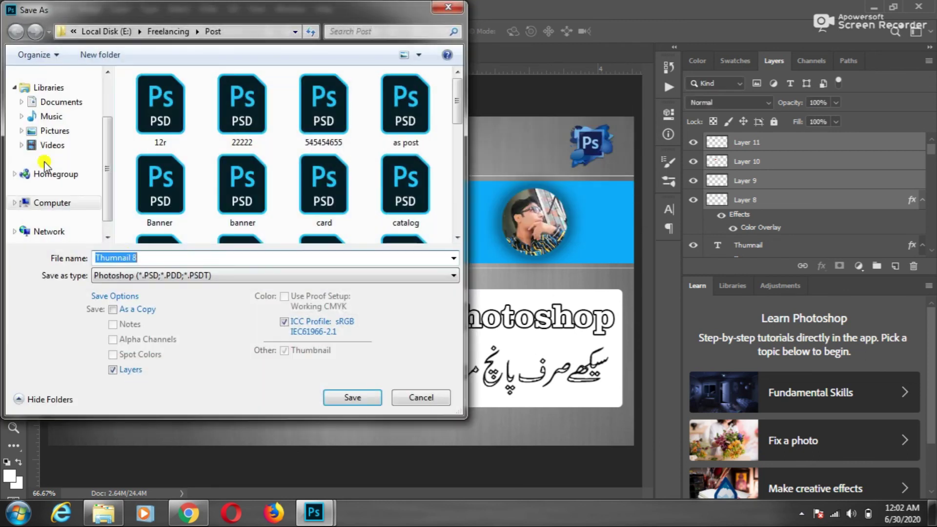
{"action": "left_click", "coordinate": [273, 275]}
{"action": "left_click", "coordinate": [127, 376]}
{"action": "key", "text": "Return"}
{"action": "key", "text": "Return"}
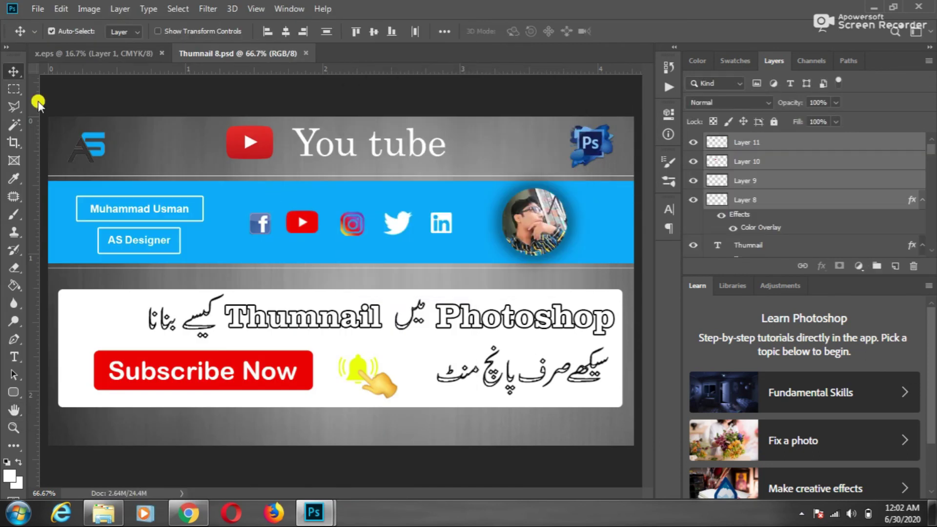